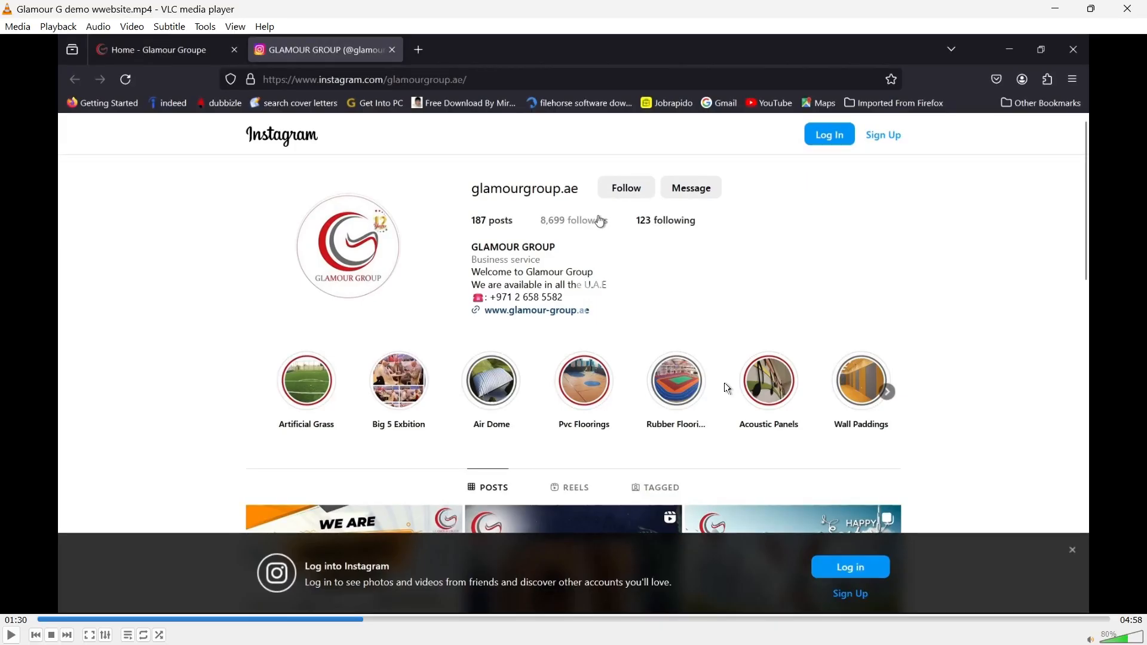
{"action": "key", "text": "space"}
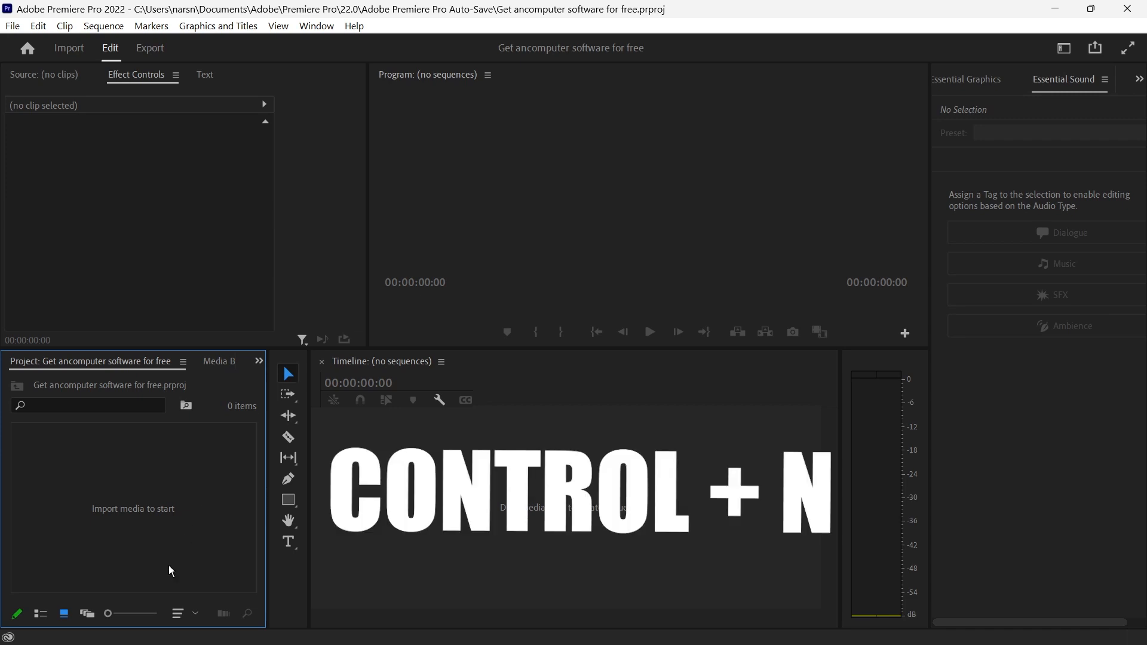
Step: Start a new sequence with the Custom editing mode and a timebase of 23.976 frames/second
{"action": "key", "text": "ctrl+n"}
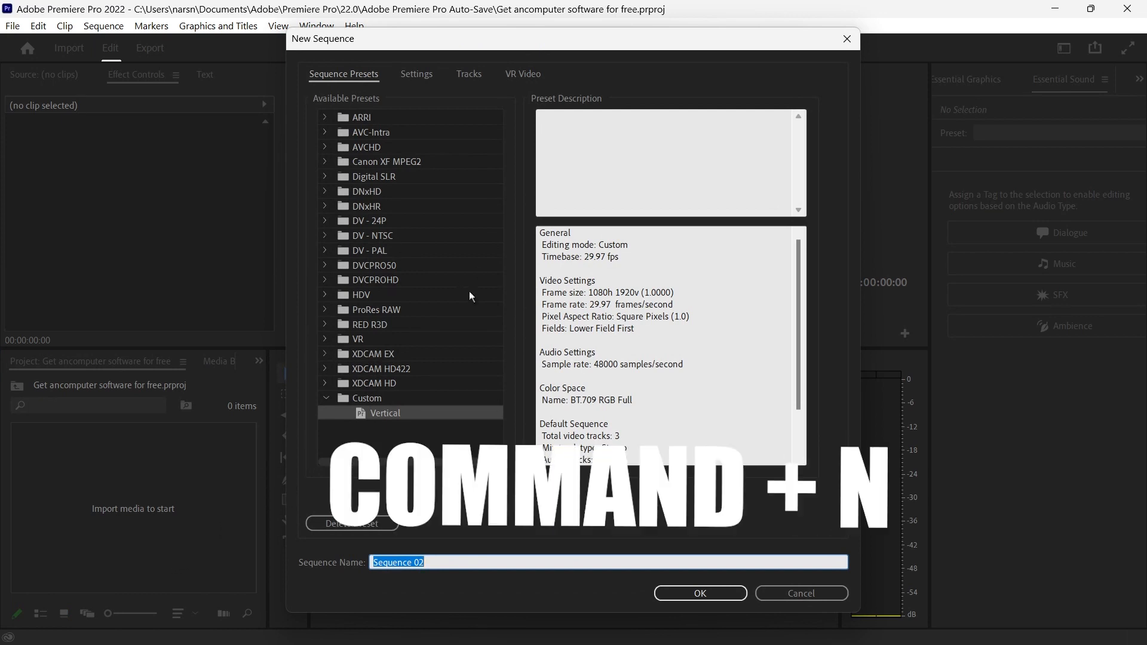
{"action": "left_click_drag", "start_coordinate": [548, 41], "coordinate": [538, 12]}
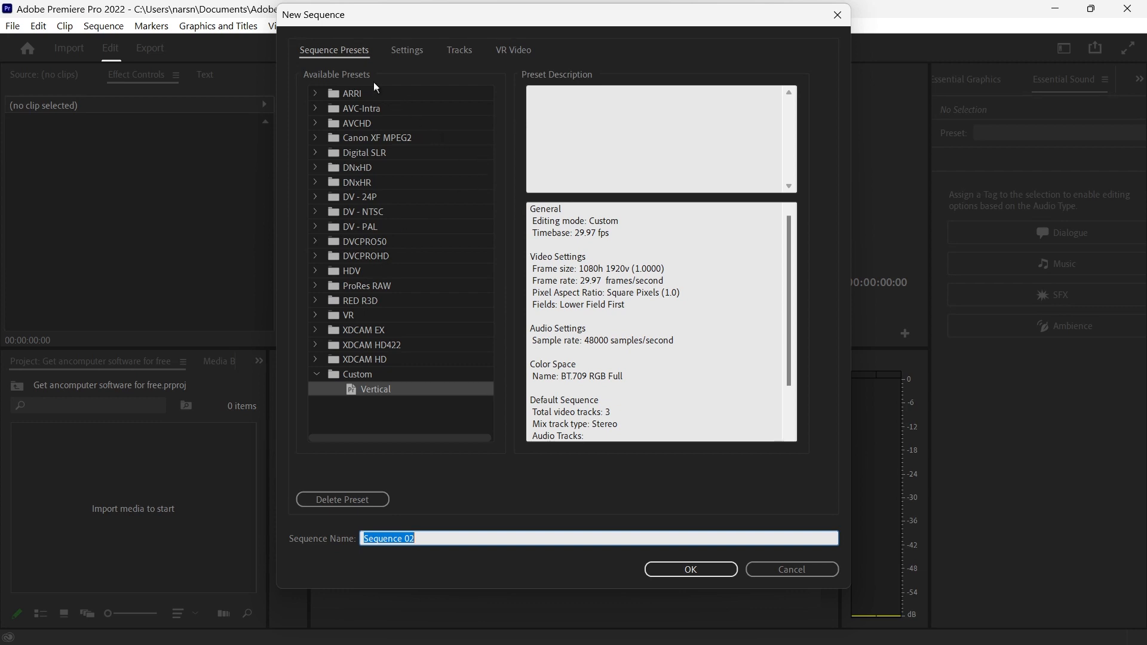
{"action": "left_click", "coordinate": [401, 51]}
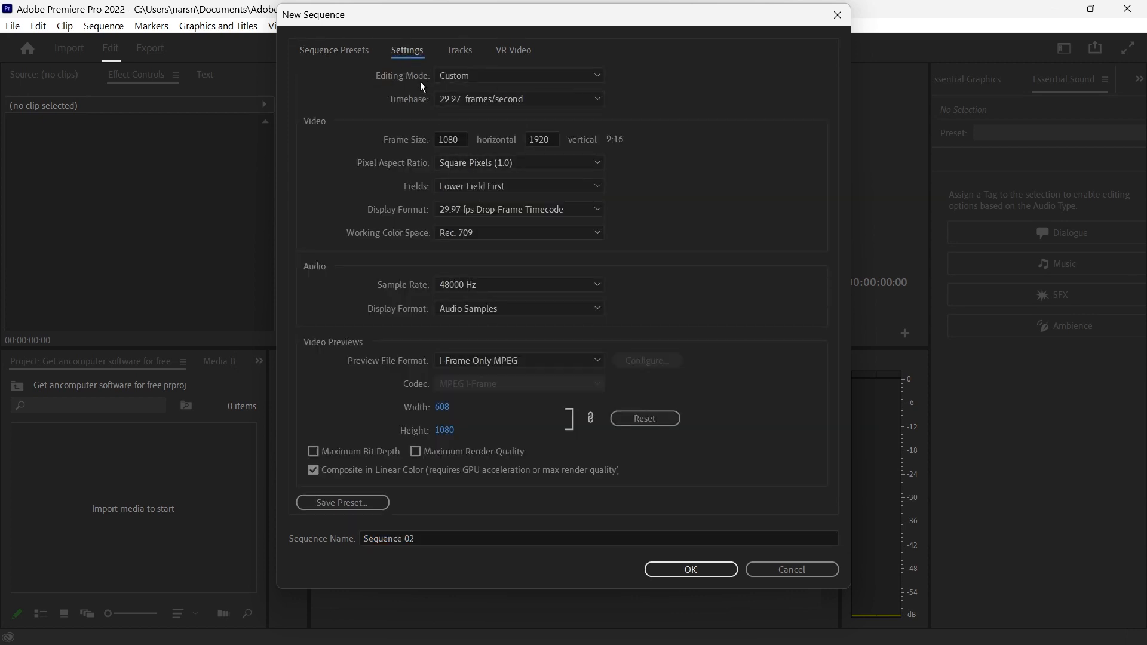
{"action": "left_click", "coordinate": [545, 80]}
{"action": "left_click", "coordinate": [542, 75]}
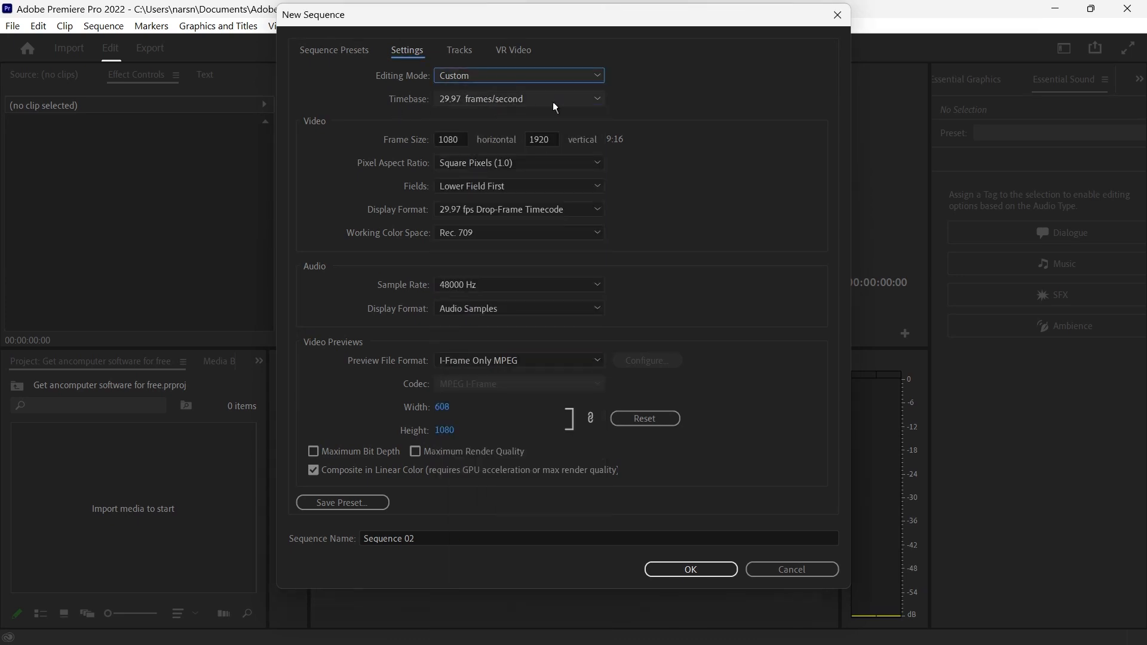
{"action": "left_click", "coordinate": [546, 99]}
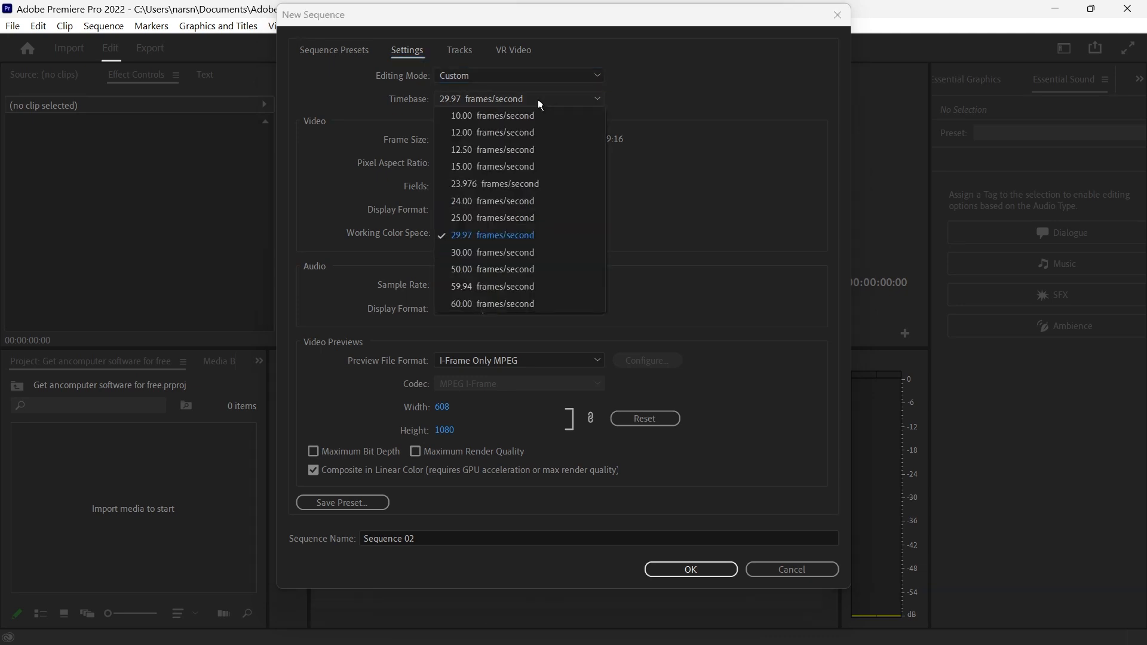
{"action": "left_click", "coordinate": [485, 185]}
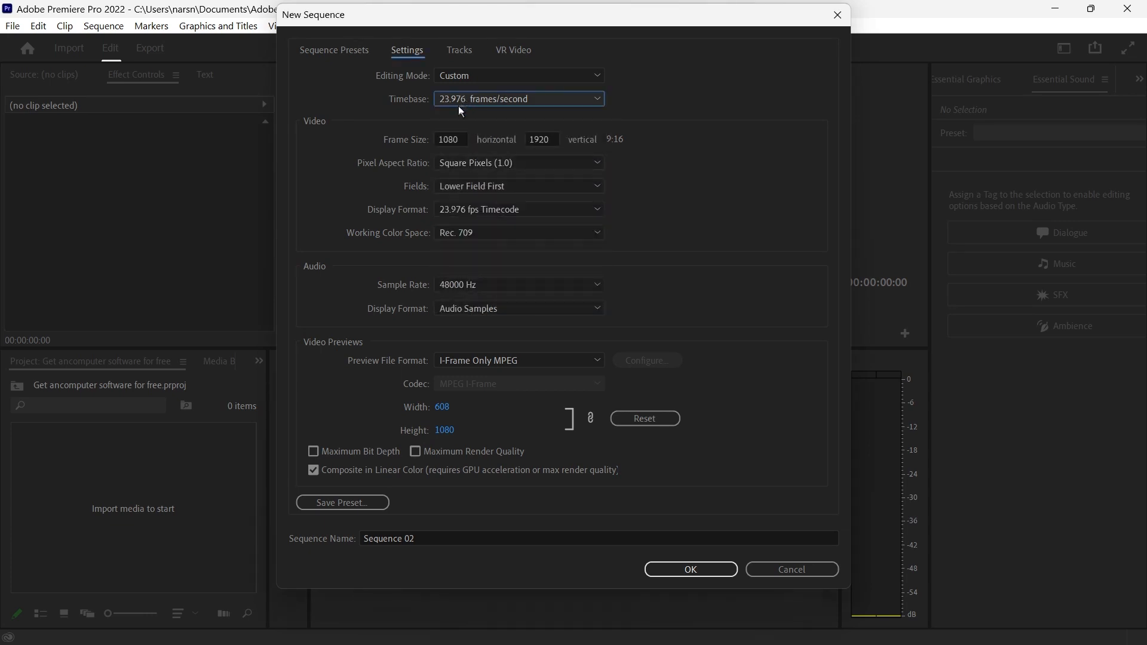
Step: Set the new sequence's frame size to 1920 horizontal by 1080 vertical
{"action": "left_click", "coordinate": [454, 141]}
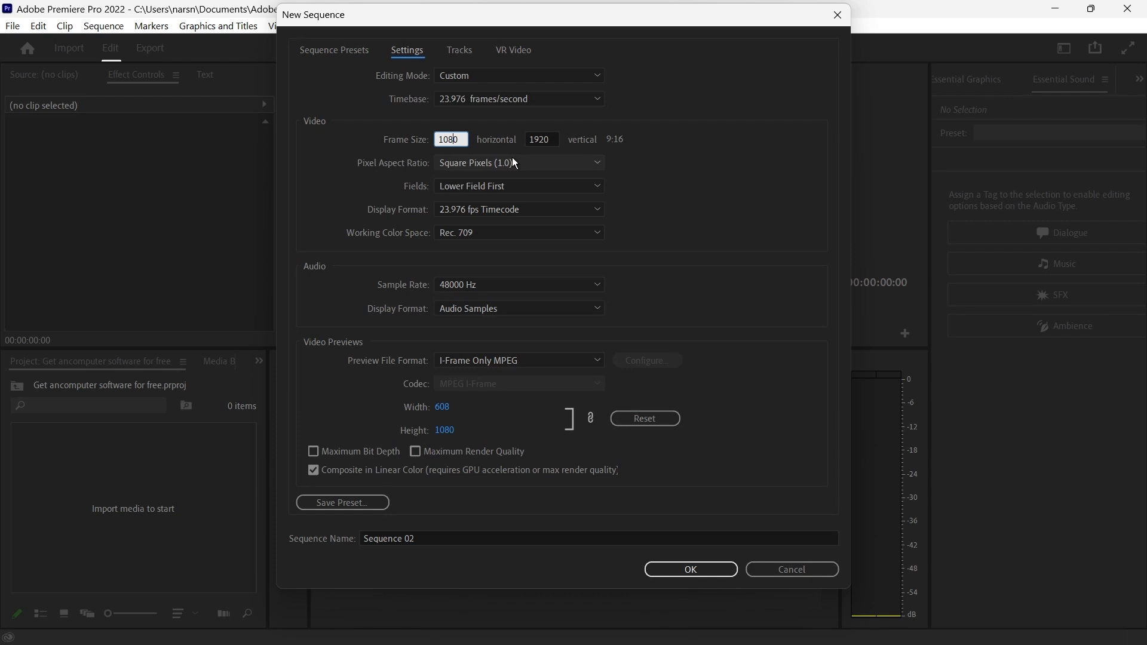
{"action": "type", "text": "192"}
{"action": "double_click", "coordinate": [453, 139]}
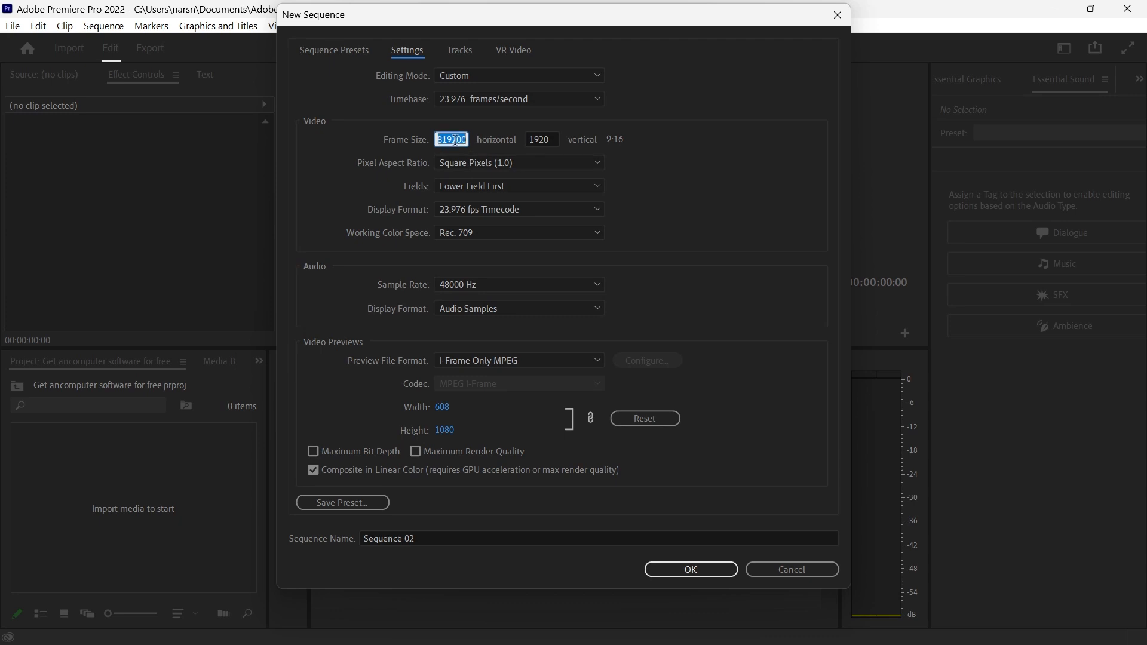
{"action": "type", "text": "1920"}
{"action": "left_click", "coordinate": [540, 134]}
{"action": "left_click", "coordinate": [541, 140]}
{"action": "type", "text": "1080"}
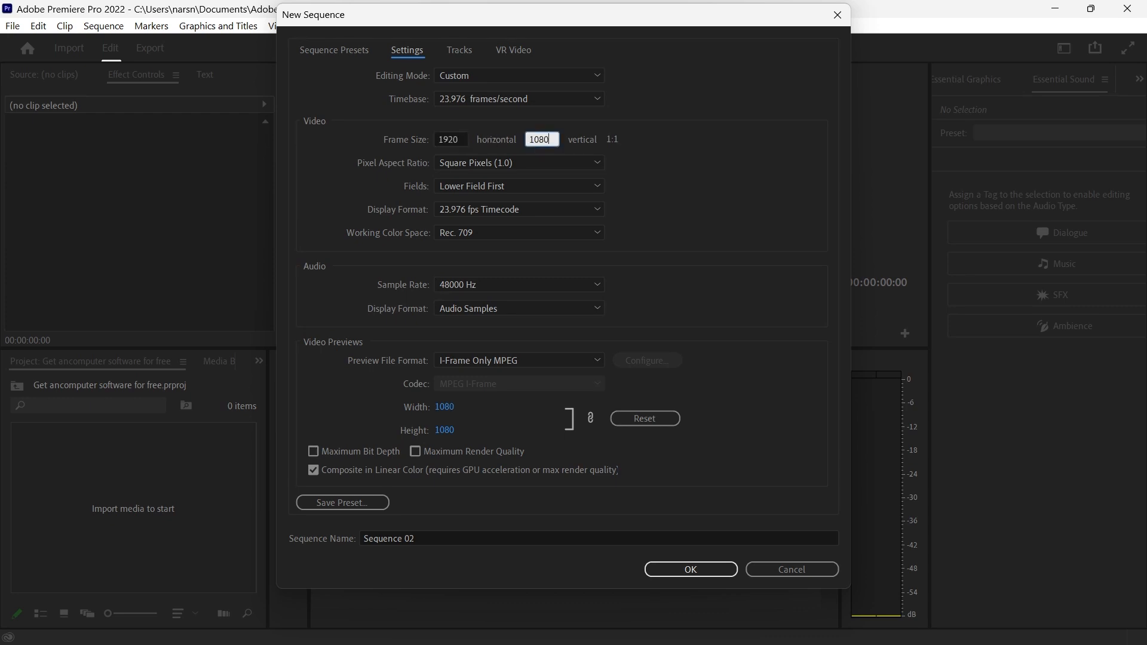
{"action": "left_click", "coordinate": [685, 151]}
Step: Change the frame size to a vertical format of 1080 horizontal by 1920 vertical
{"action": "left_click", "coordinate": [449, 139]}
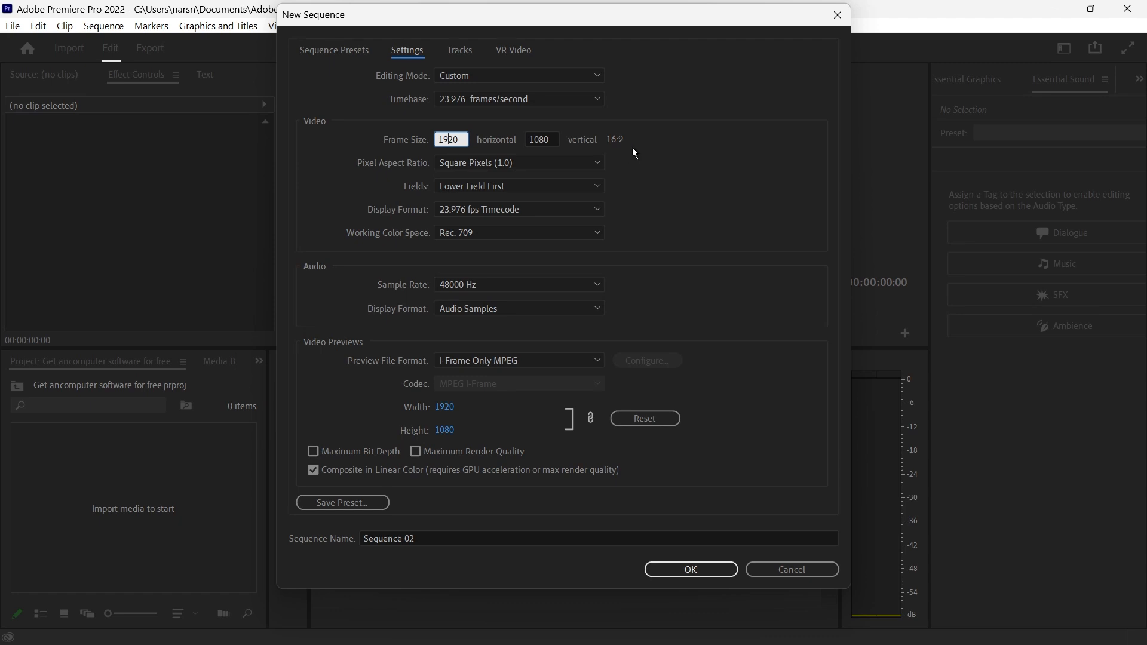
{"action": "double_click", "coordinate": [450, 138]}
{"action": "type", "text": "1080"}
{"action": "left_click", "coordinate": [535, 138]}
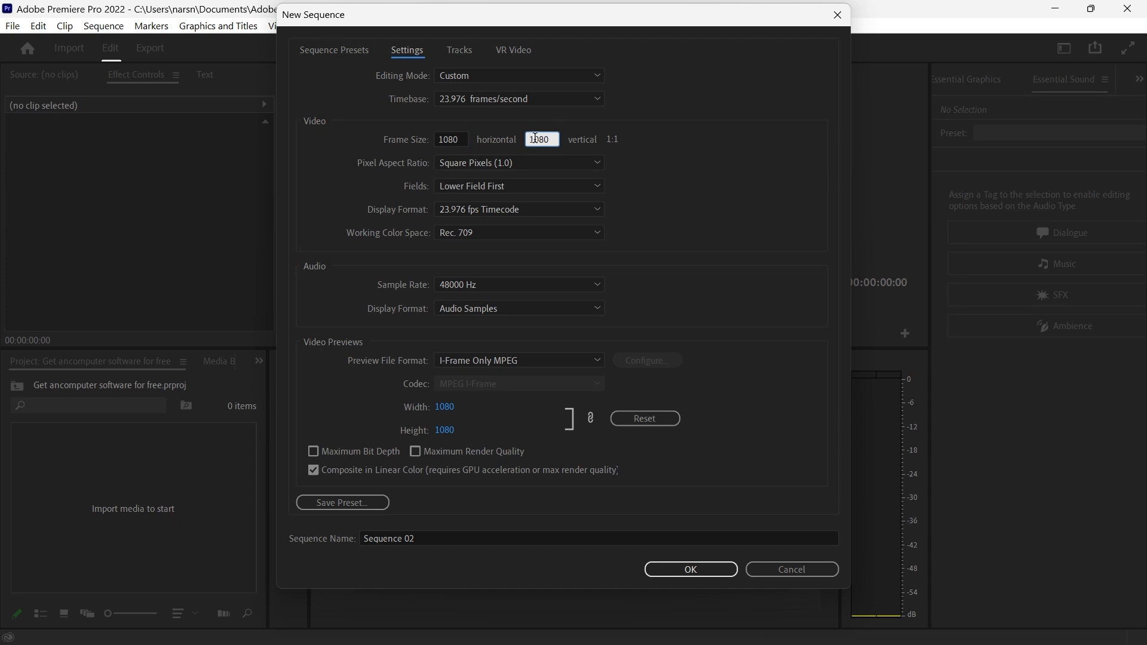
{"action": "type", "text": "19201920"}
Step: Set the frame size back to 1920 by 1080 and choose Square Pixels (1.0) as the pixel aspect ratio
{"action": "left_click", "coordinate": [449, 140]}
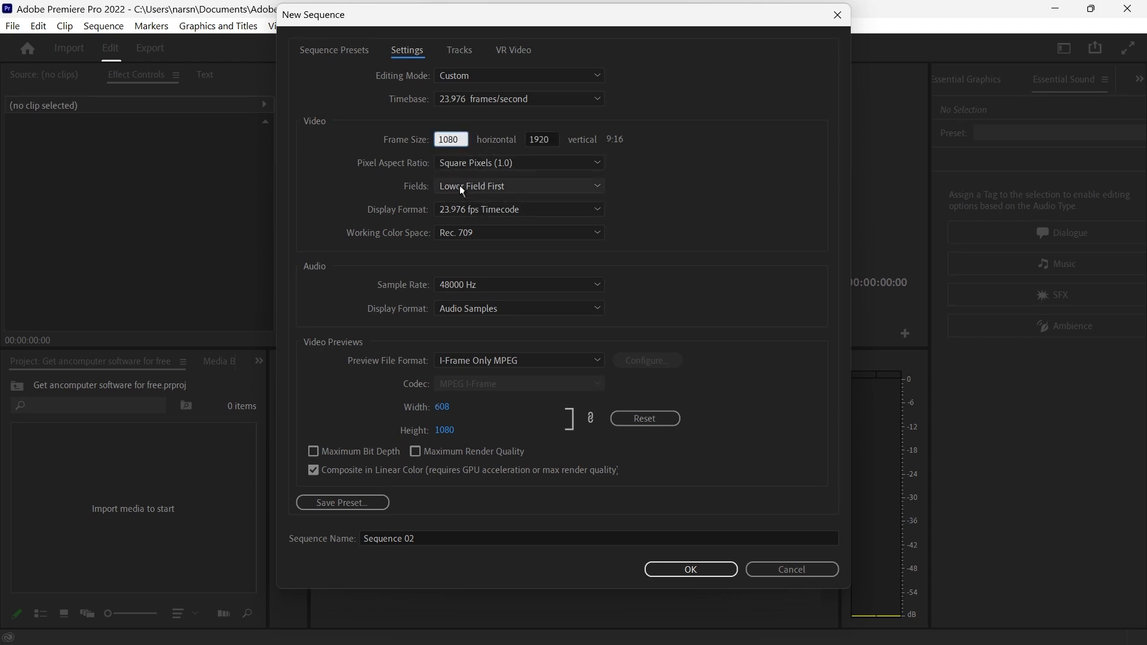
{"action": "double_click", "coordinate": [449, 139]}
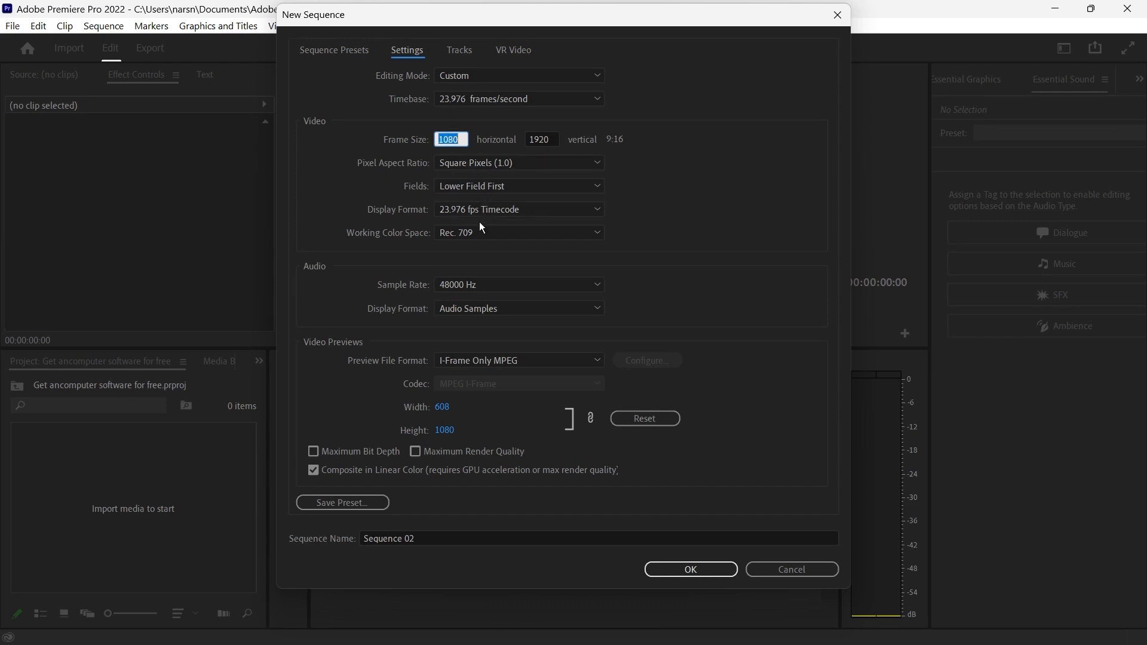
{"action": "type", "text": "1920"}
{"action": "double_click", "coordinate": [540, 139]}
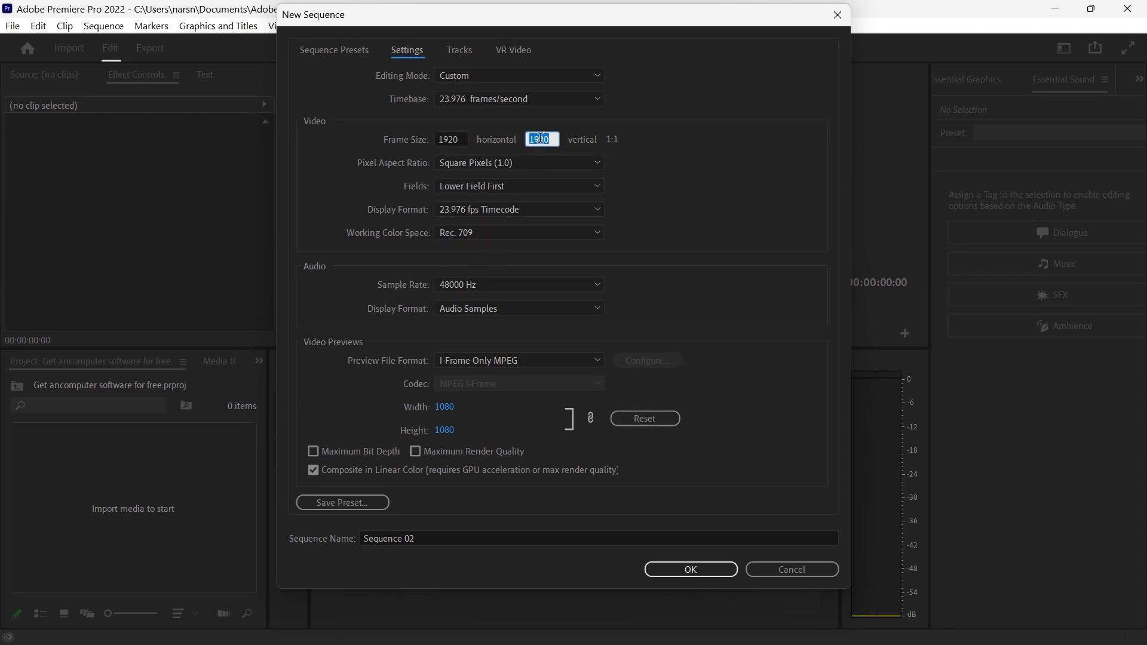
{"action": "type", "text": "1080"}
{"action": "left_click", "coordinate": [719, 156]}
{"action": "left_click", "coordinate": [558, 163]}
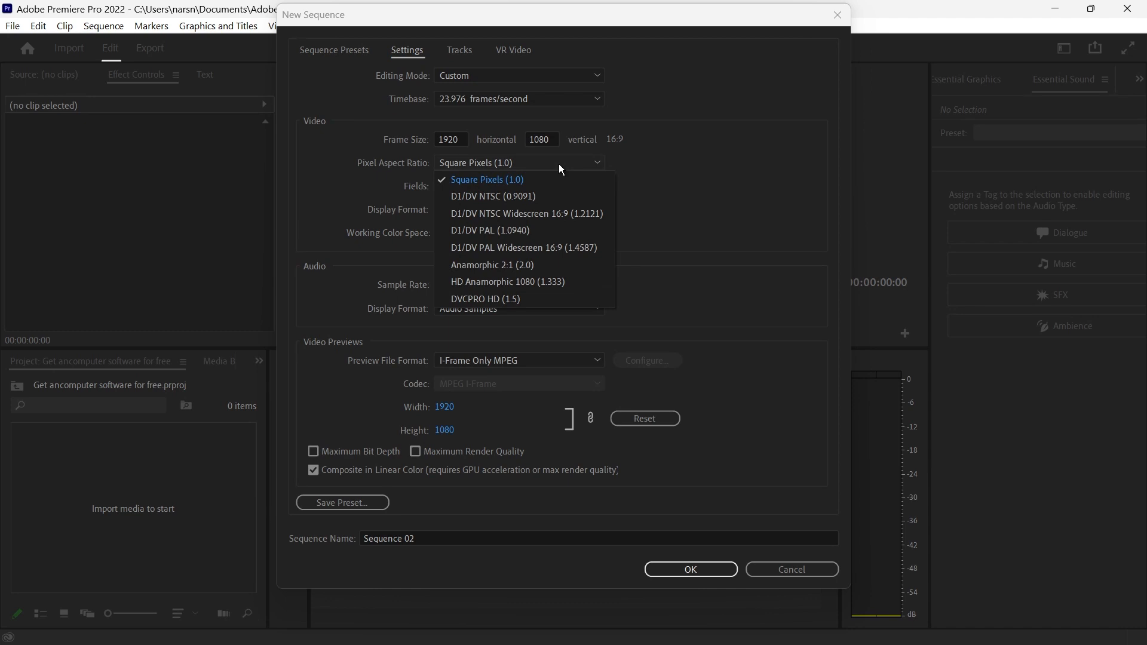
{"action": "left_click", "coordinate": [515, 181]}
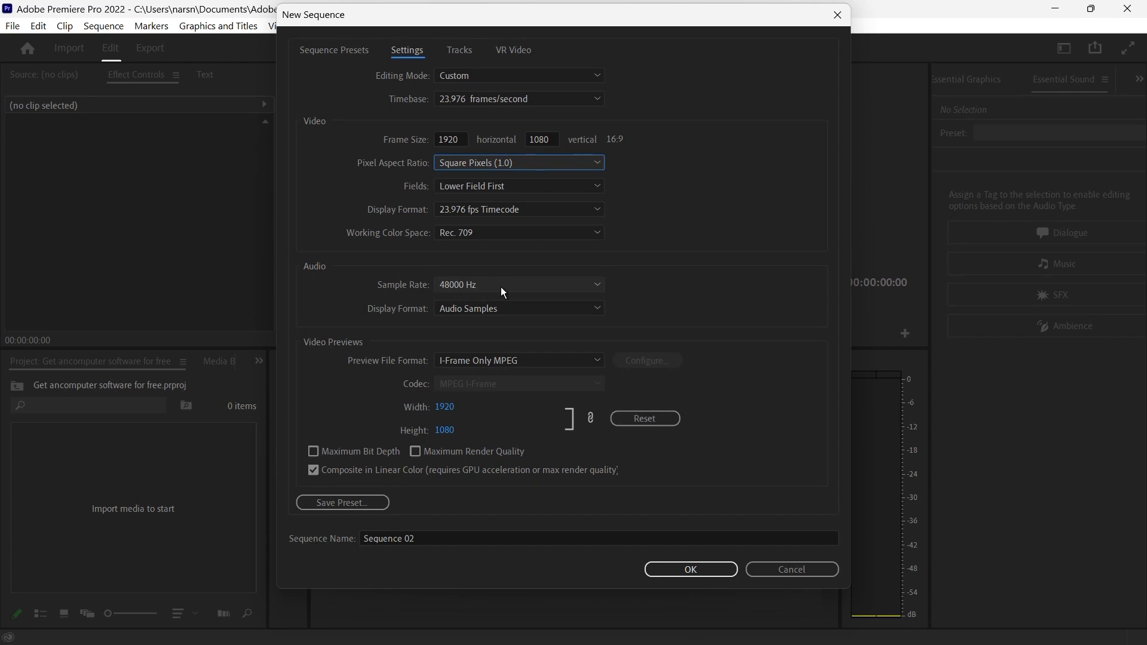
Step: Enable Maximum Bit Depth and Maximum Render Quality for the sequence's video previews, accepting the memory warnings
{"action": "left_click", "coordinate": [460, 50]}
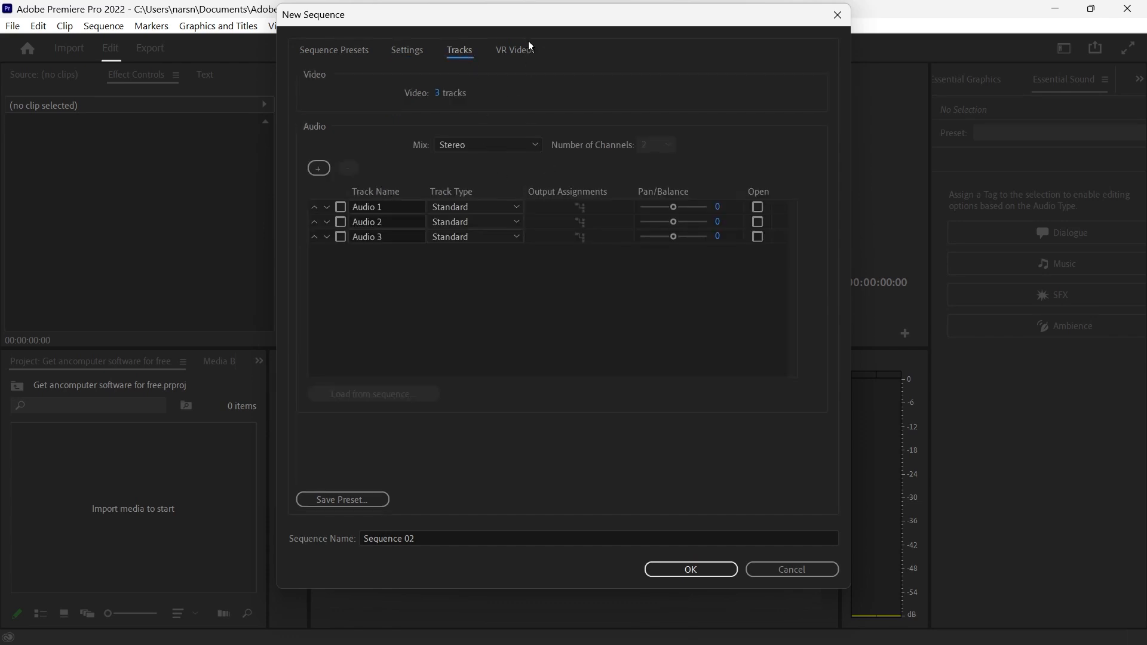
{"action": "left_click", "coordinate": [515, 48]}
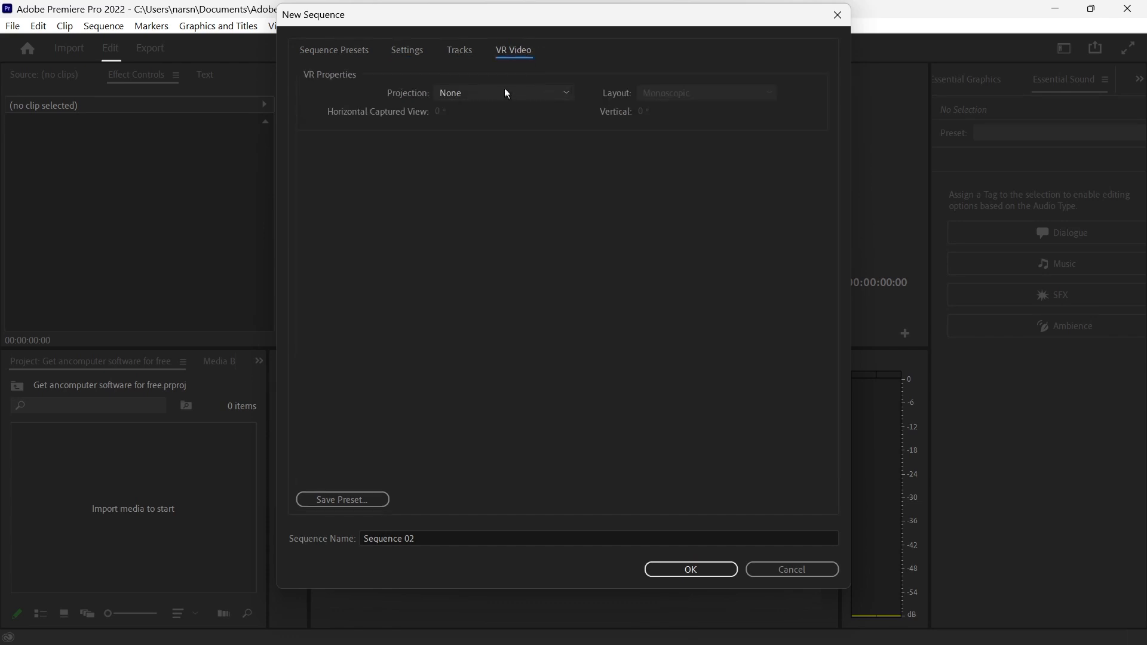
{"action": "left_click", "coordinate": [403, 48]}
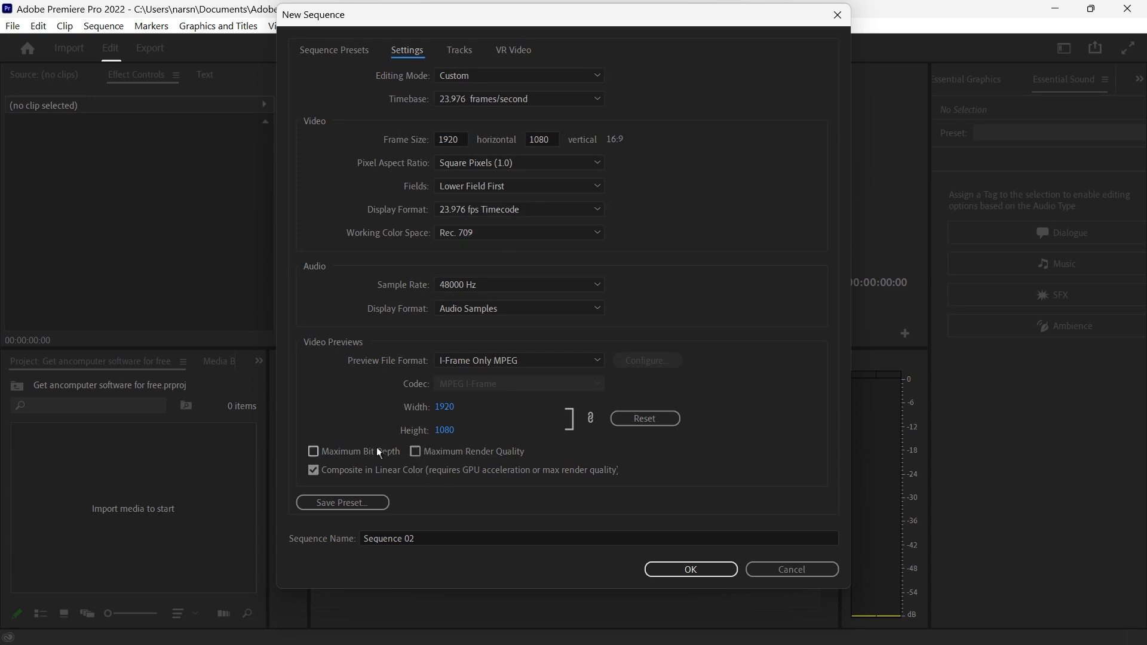
{"action": "left_click", "coordinate": [313, 451]}
{"action": "left_click", "coordinate": [679, 335]}
{"action": "left_click", "coordinate": [415, 452]}
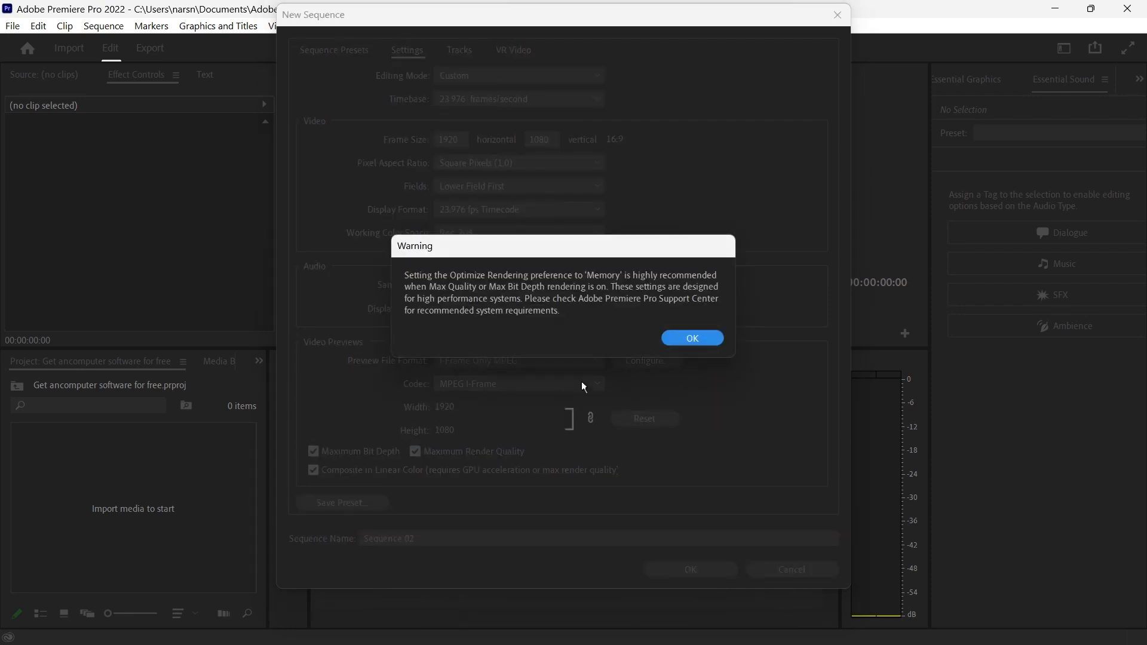
{"action": "left_click", "coordinate": [690, 338]}
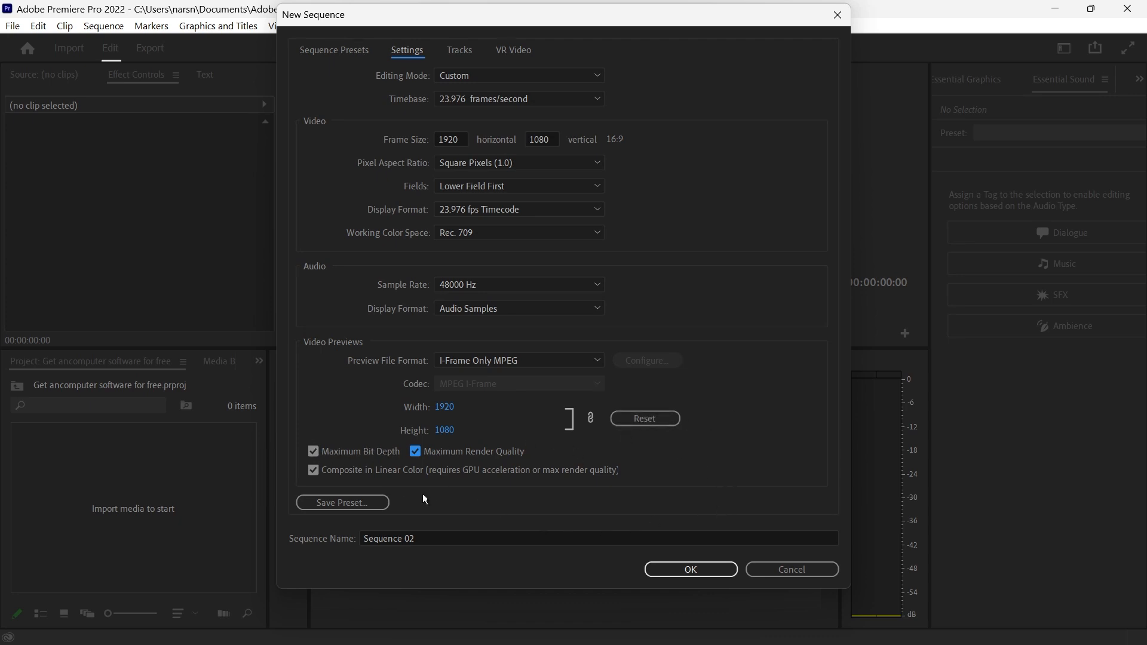
Step: Name the sequence "1080, 23.973" followed by the creator's name, and create it
{"action": "left_click", "coordinate": [420, 539]}
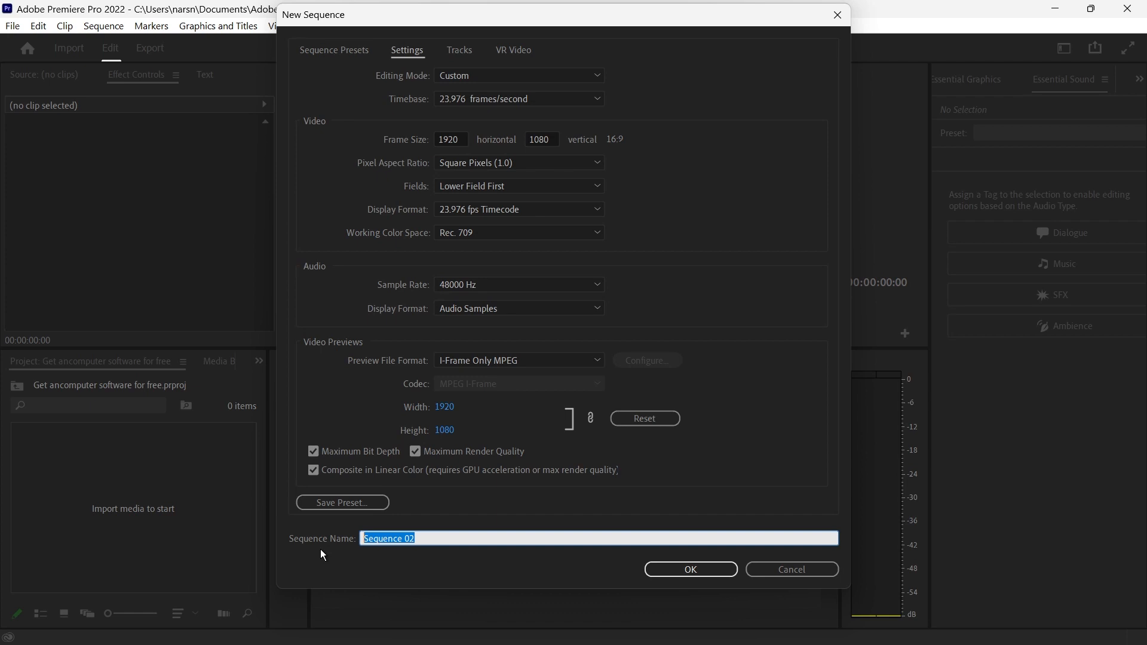
{"action": "type", "text": "1080, 23.973 Nars"}
{"action": "left_click", "coordinate": [691, 569]}
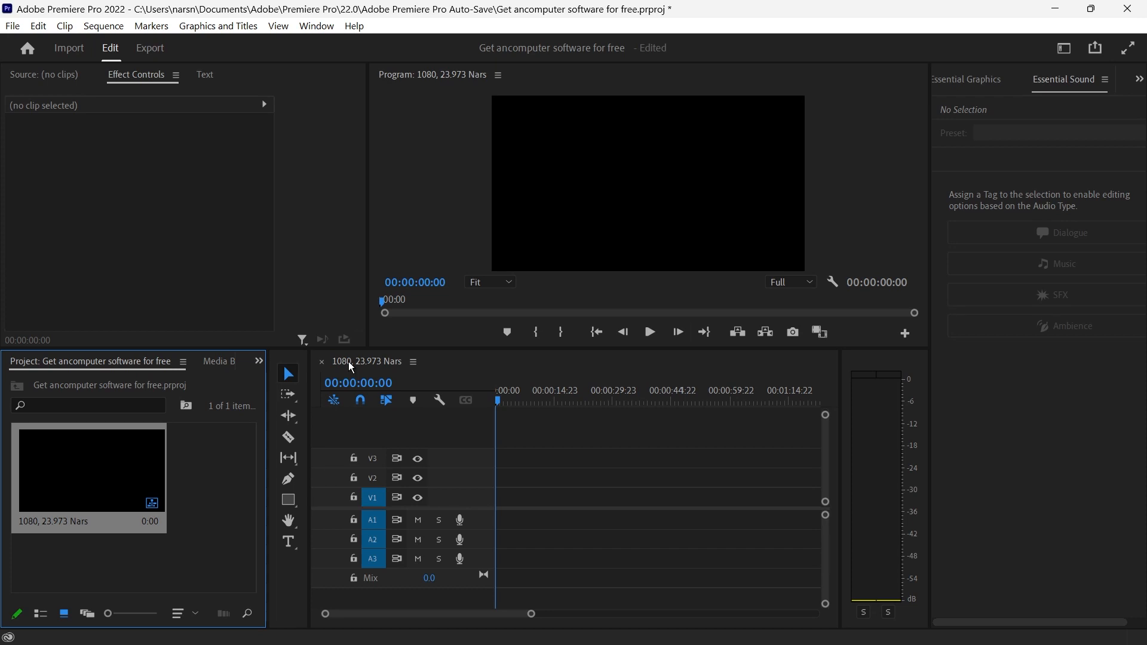
Step: Start a second new sequence and set its timebase to 23.976 frames/second
{"action": "key", "text": "ctrl+n"}
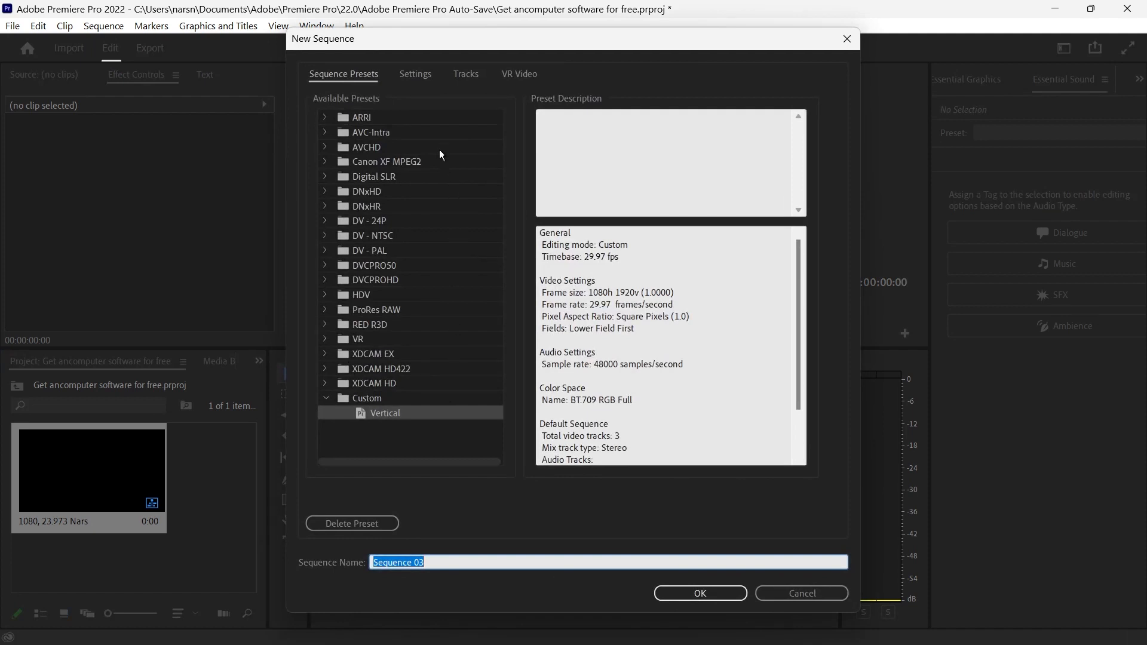
{"action": "left_click", "coordinate": [419, 76]}
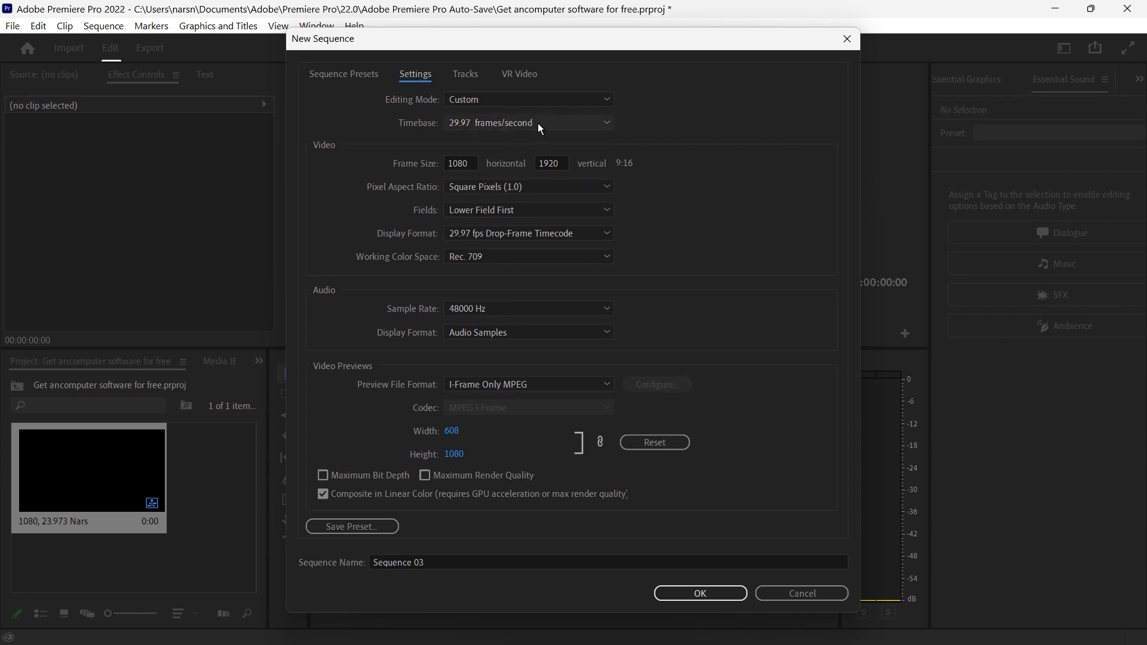
{"action": "left_click", "coordinate": [542, 124]}
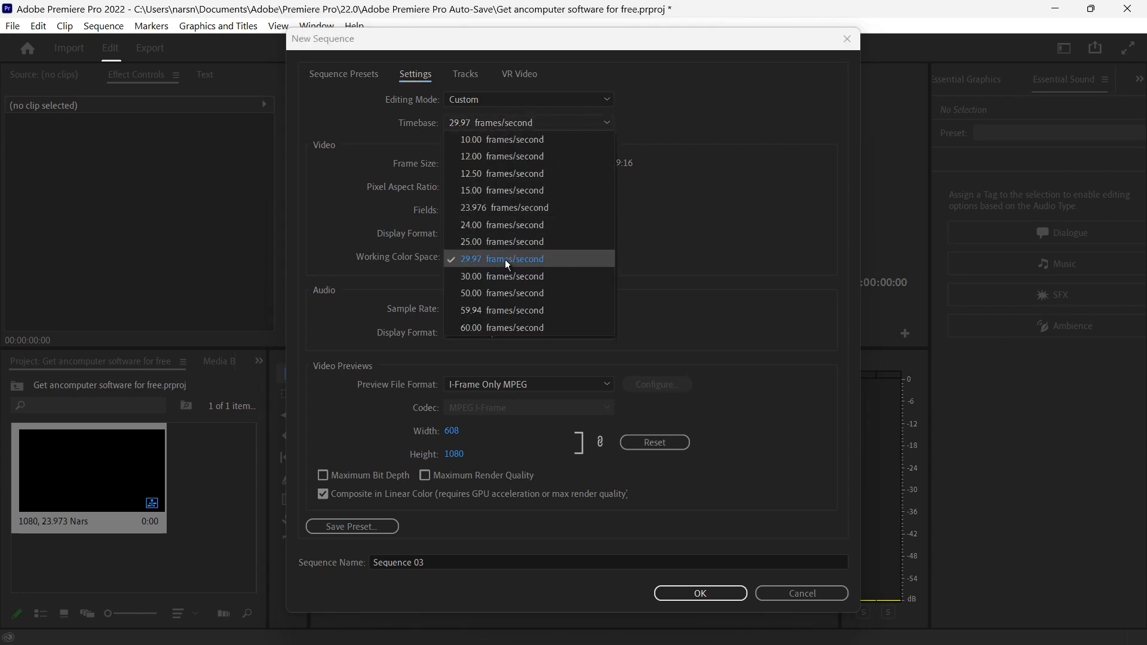
{"action": "left_click", "coordinate": [491, 211]}
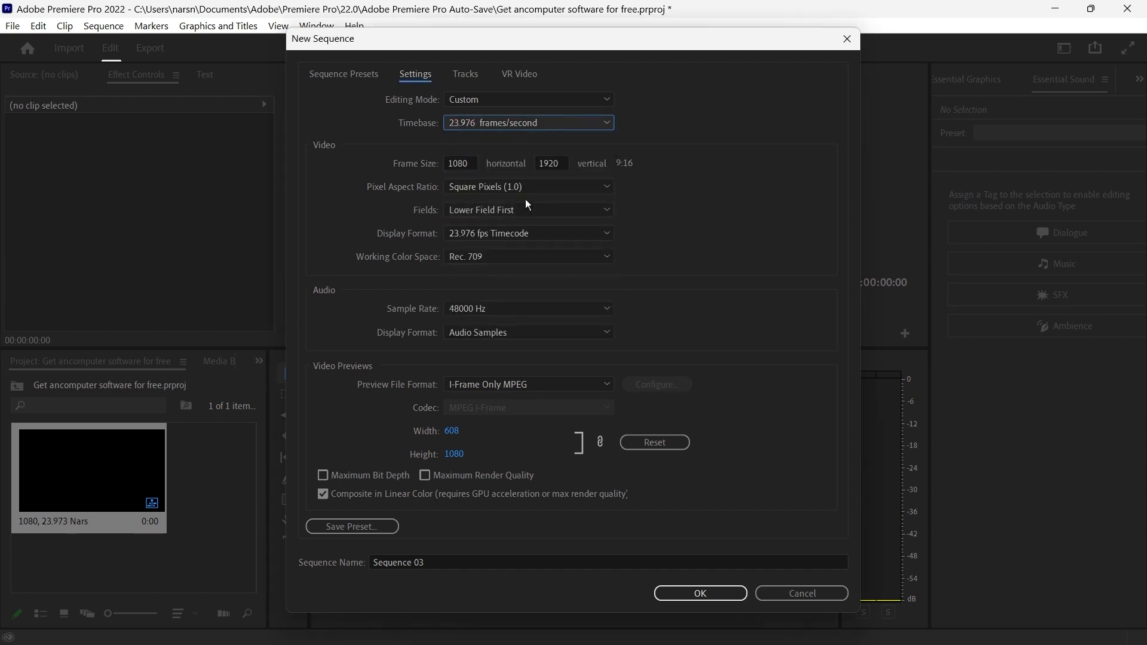
Step: Set the second sequence's frame size to 3840 horizontal by 2160 vertical
{"action": "left_click", "coordinate": [458, 164]}
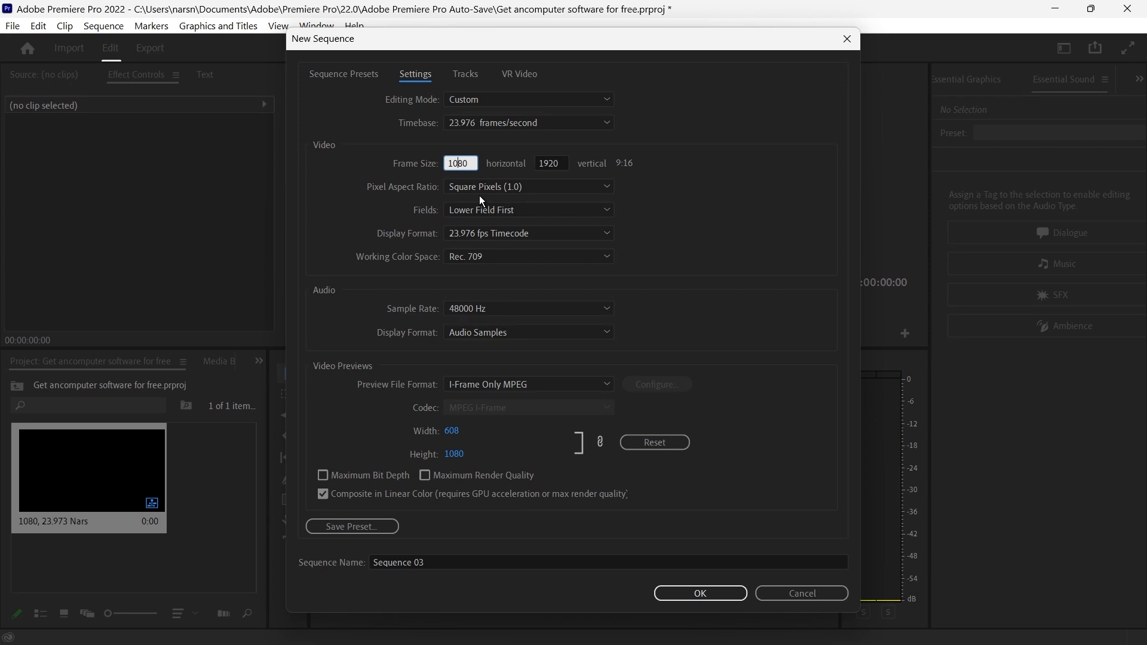
{"action": "double_click", "coordinate": [460, 164]}
{"action": "type", "text": "3840"}
{"action": "left_click", "coordinate": [551, 167]}
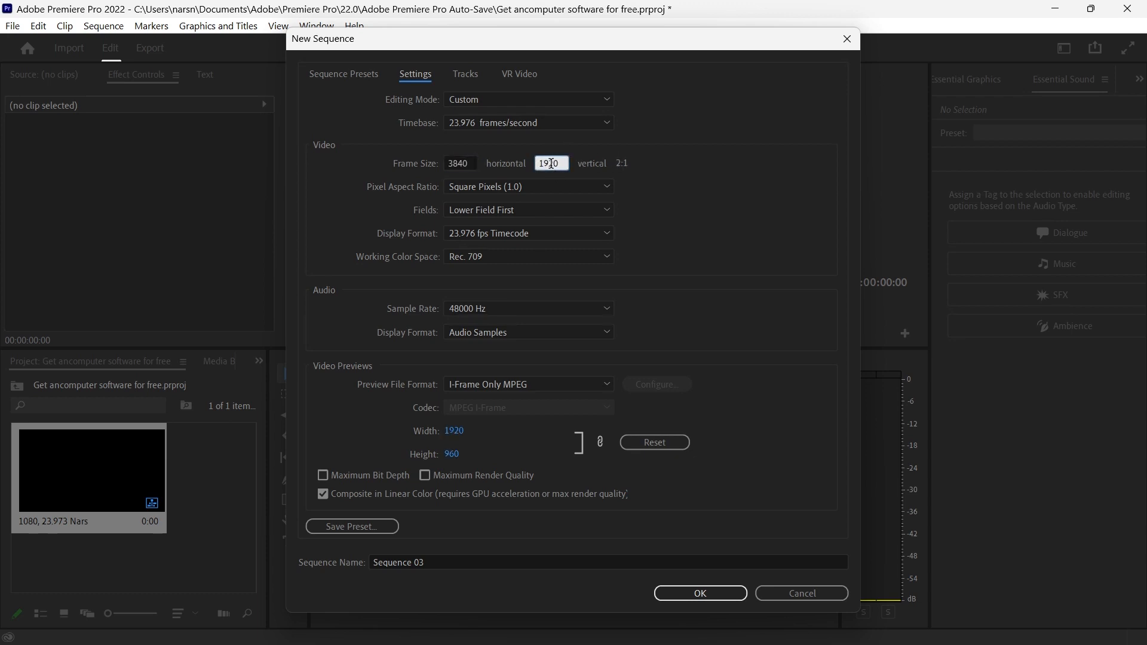
{"action": "double_click", "coordinate": [551, 166]}
{"action": "type", "text": "2160"}
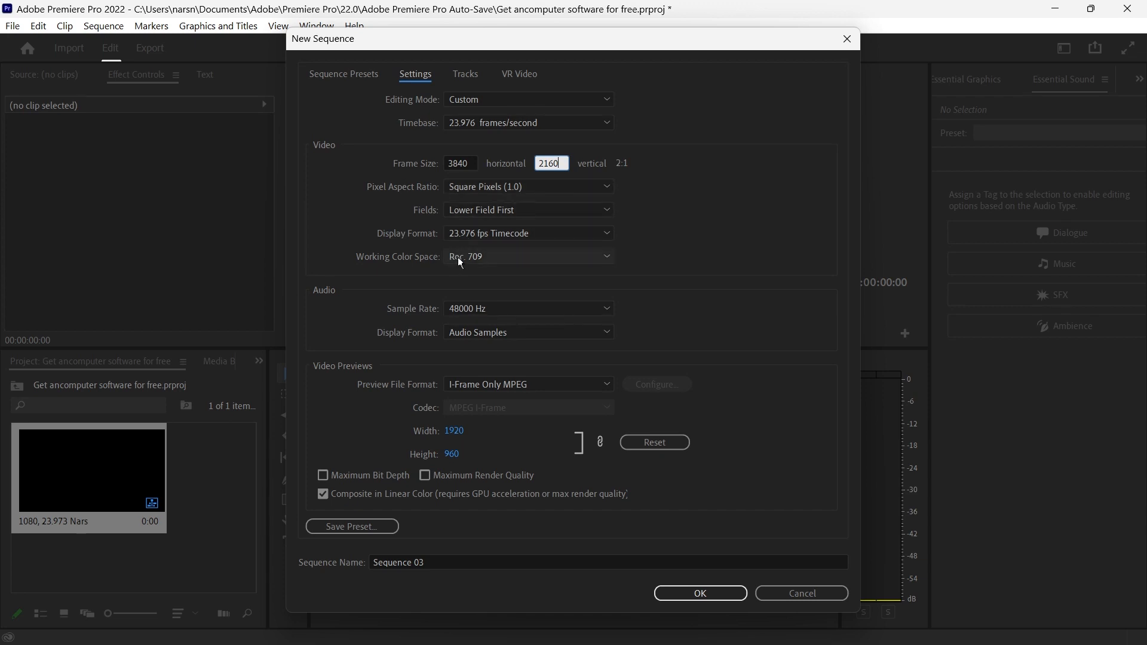
{"action": "scroll", "coordinate": [466, 256], "scroll_direction": "down", "scroll_amount": 1}
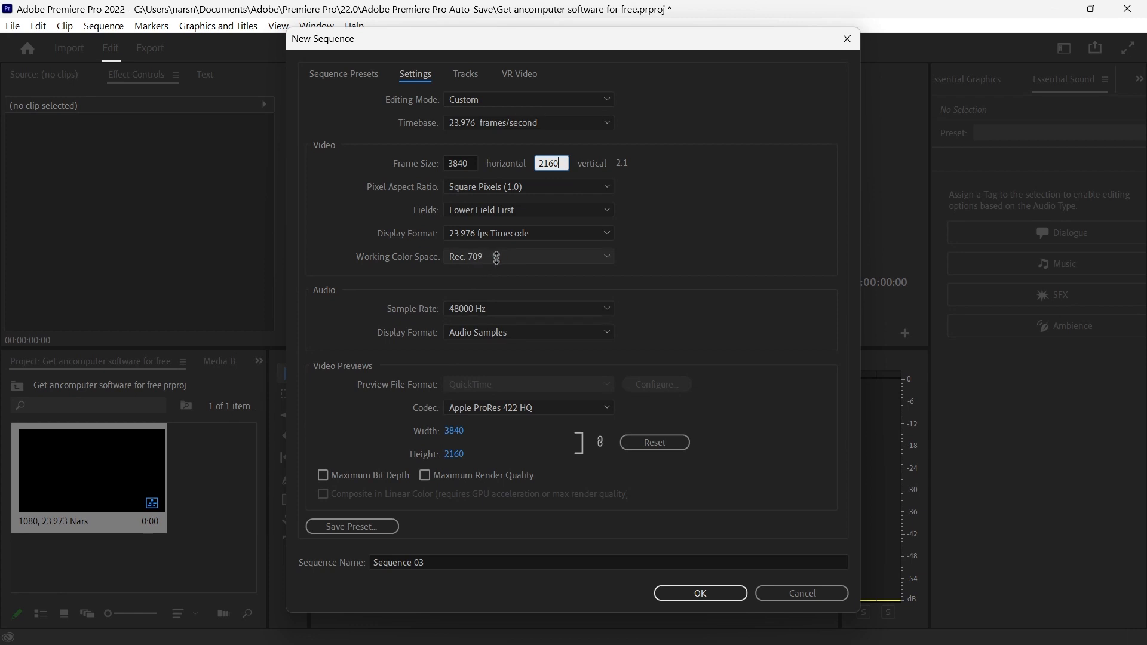
Step: Enable Composite in Linear Color, Maximum Bit Depth and Maximum Render Quality for the 3840 × 2160 sequence, keeping the 48000 Hz sample rate
{"action": "left_click", "coordinate": [494, 308]}
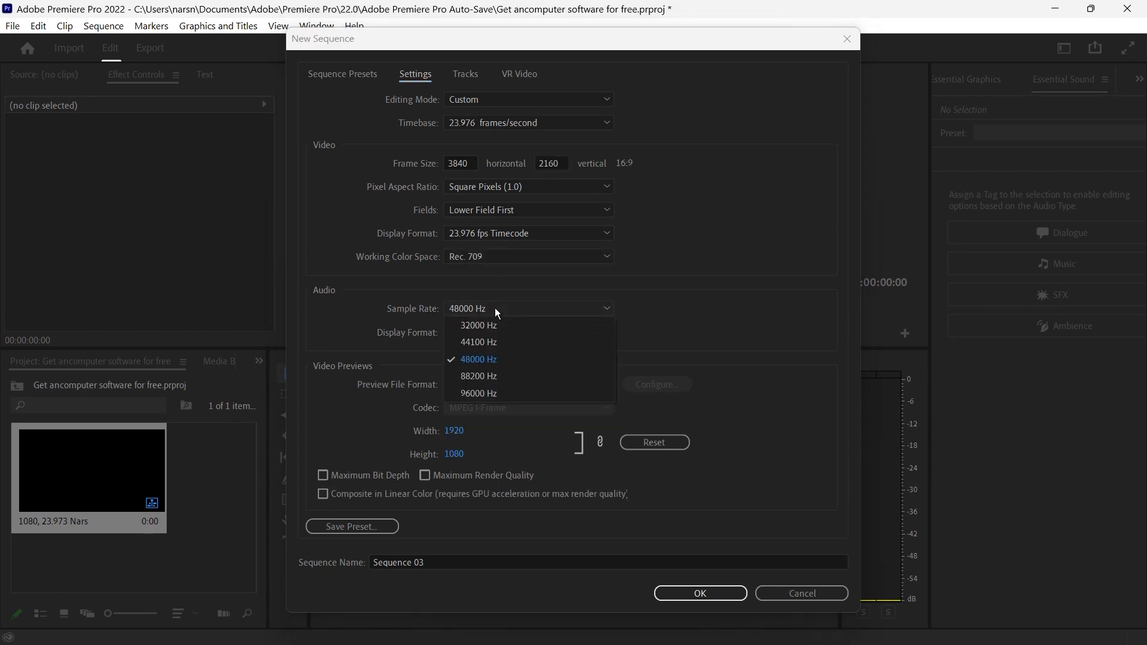
{"action": "left_click", "coordinate": [588, 306]}
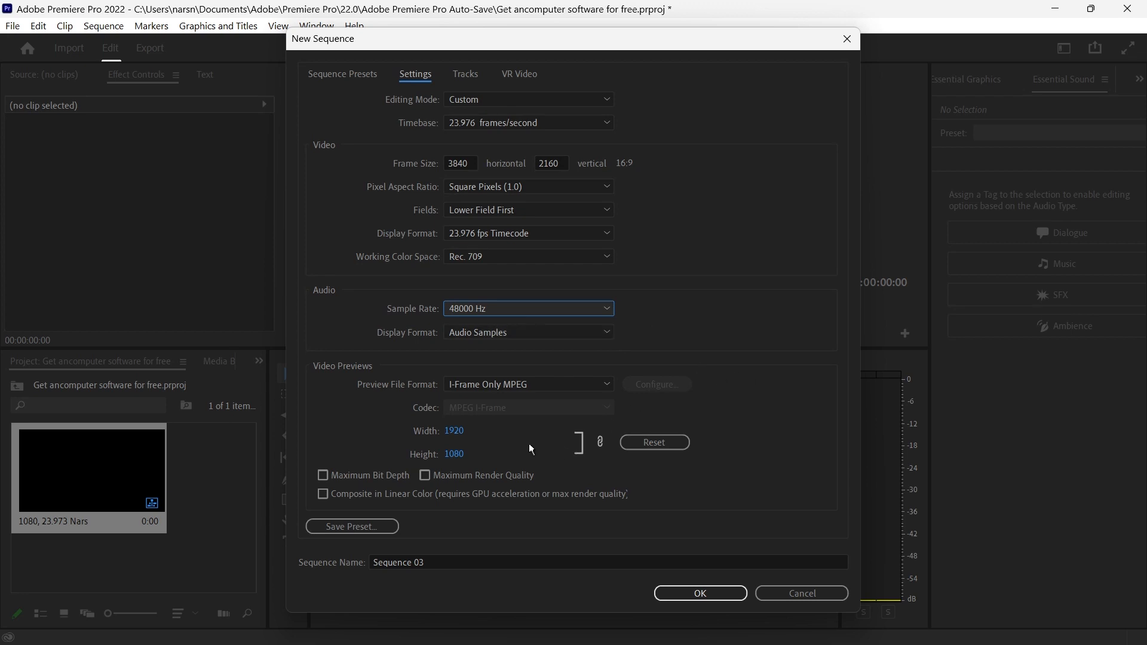
{"action": "left_click", "coordinate": [323, 495]}
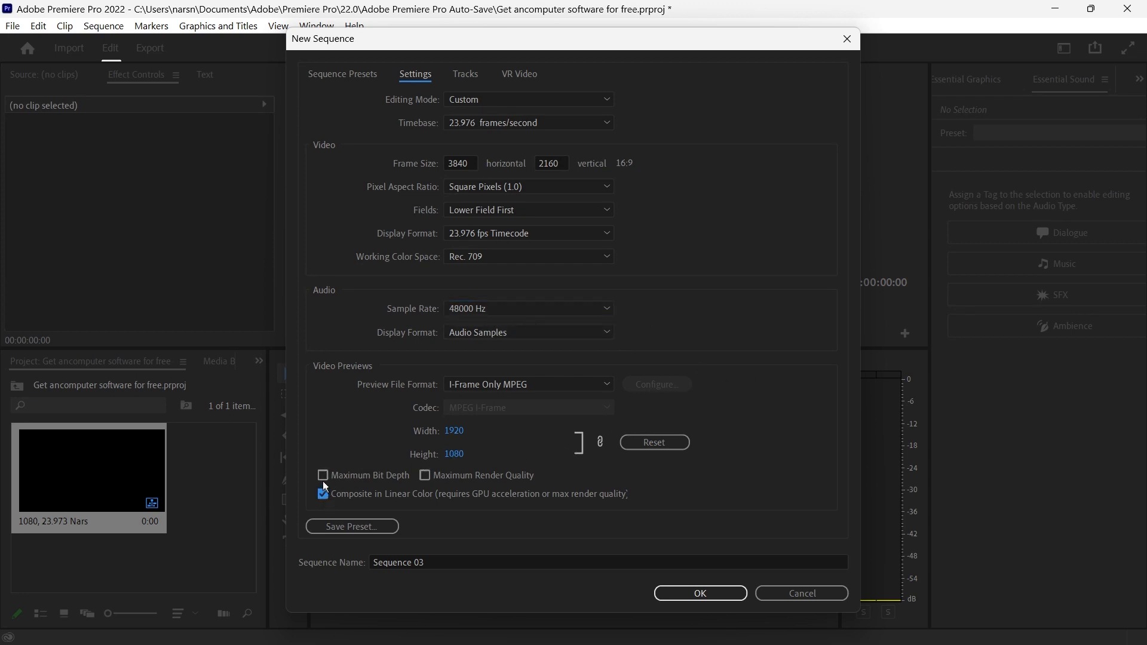
{"action": "left_click", "coordinate": [323, 477]}
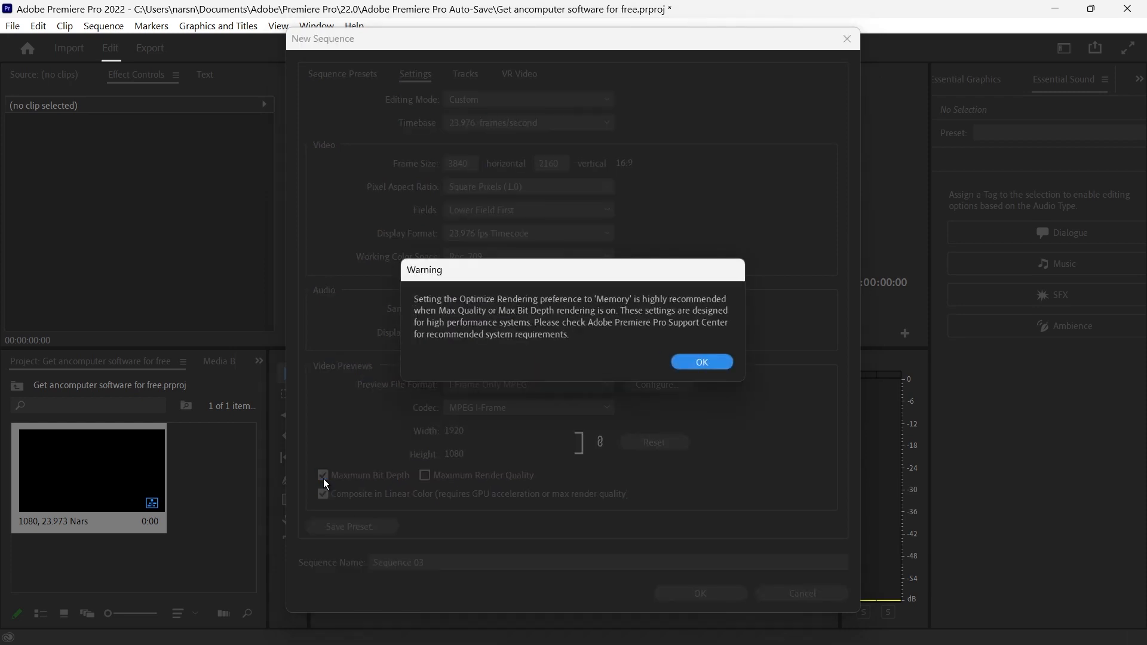
{"action": "left_click", "coordinate": [702, 362]}
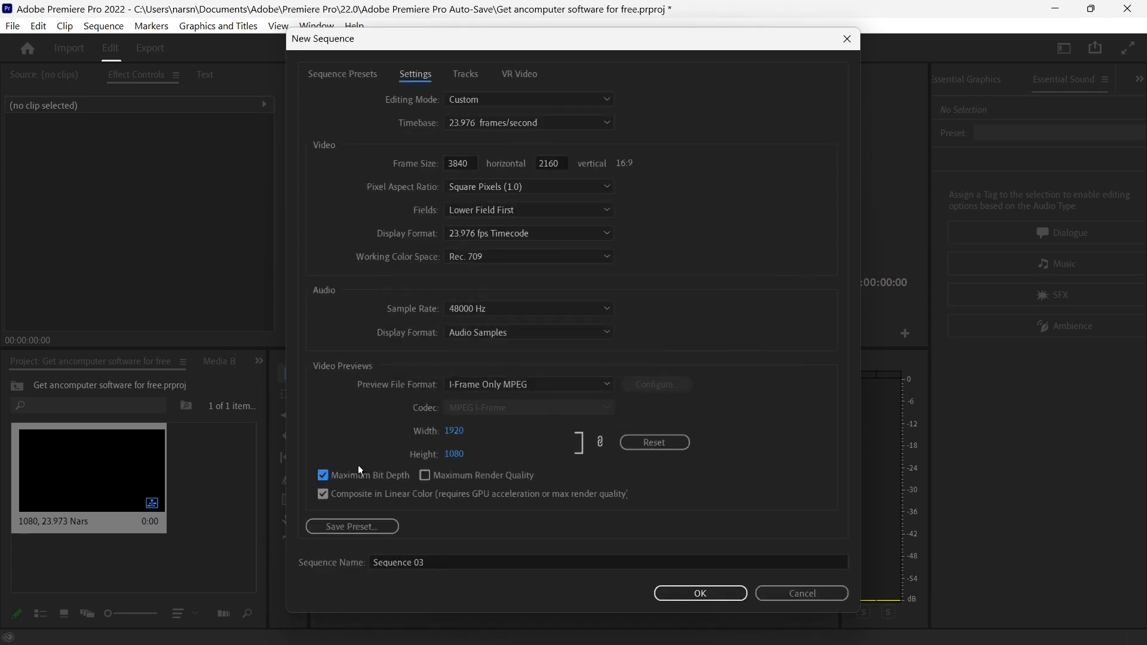
{"action": "left_click", "coordinate": [424, 476]}
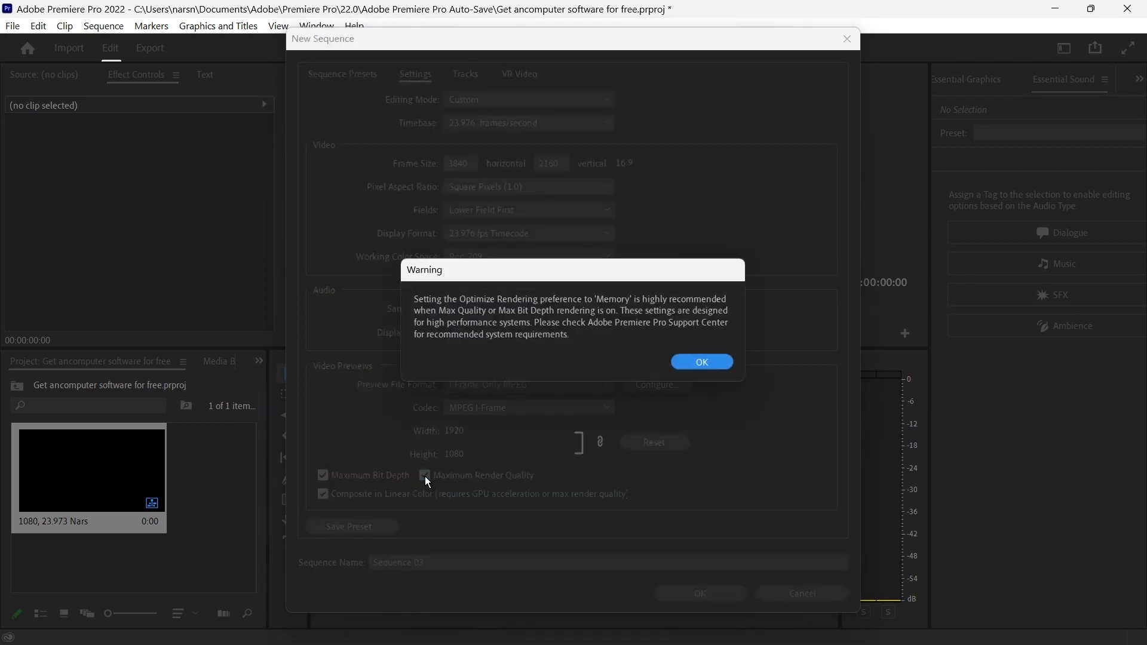
{"action": "left_click", "coordinate": [713, 364]}
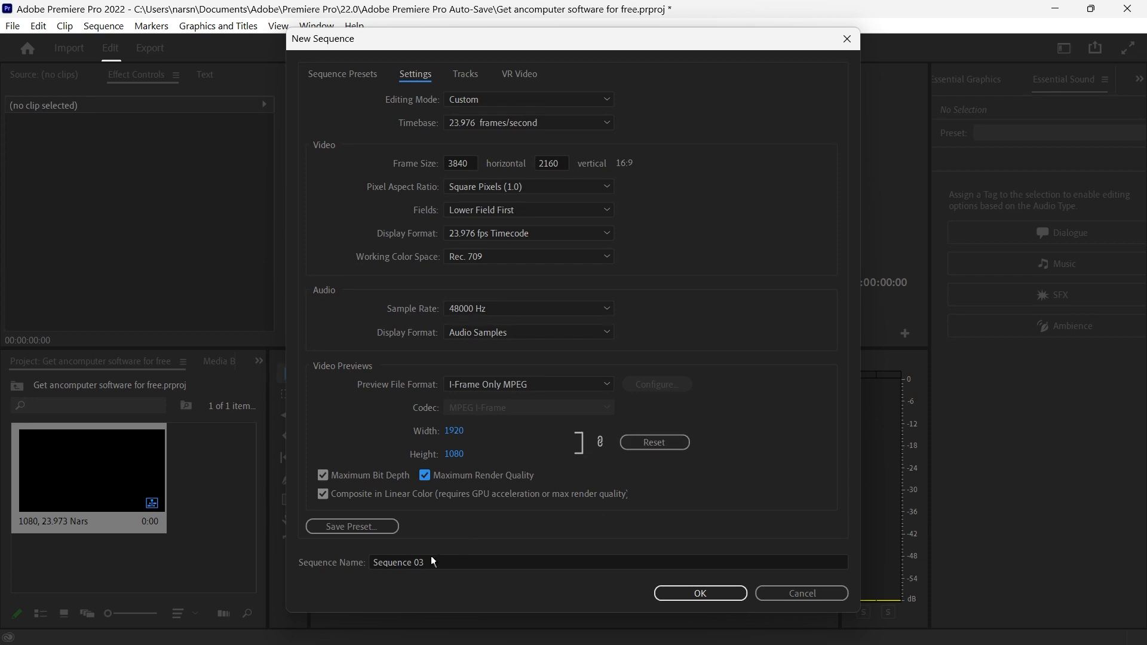
Step: Name the second sequence "4k, 23.876" followed by the creator's name, and create it
{"action": "left_click_drag", "start_coordinate": [435, 563], "coordinate": [359, 557]}
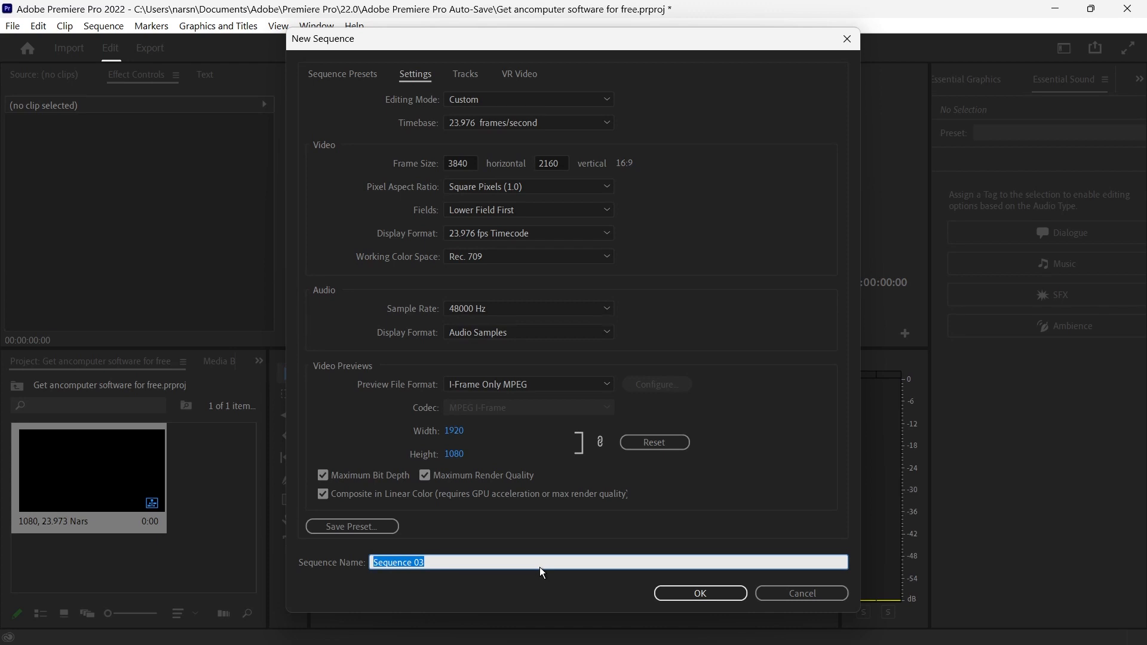
{"action": "type", "text": "4k, 23.876 nars"}
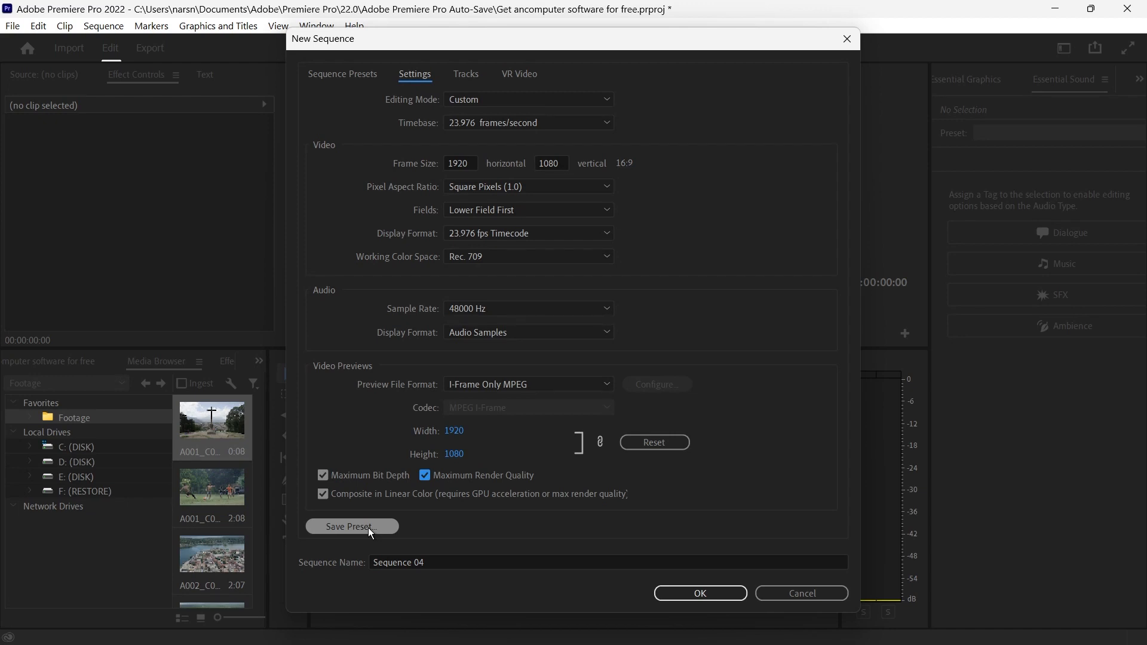
Step: Save the 1920 × 1080 sequence settings as a preset named "1080," followed by the creator's name and "Seq"
{"action": "left_click", "coordinate": [368, 529]}
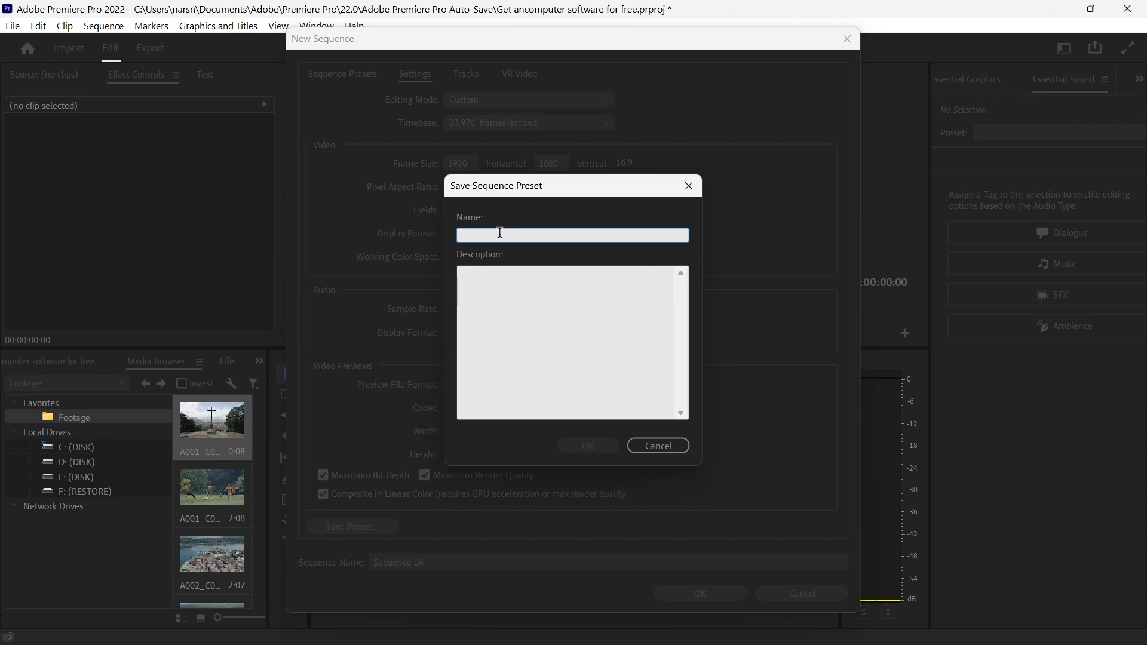
{"action": "type", "text": "1080, Nars Se"}
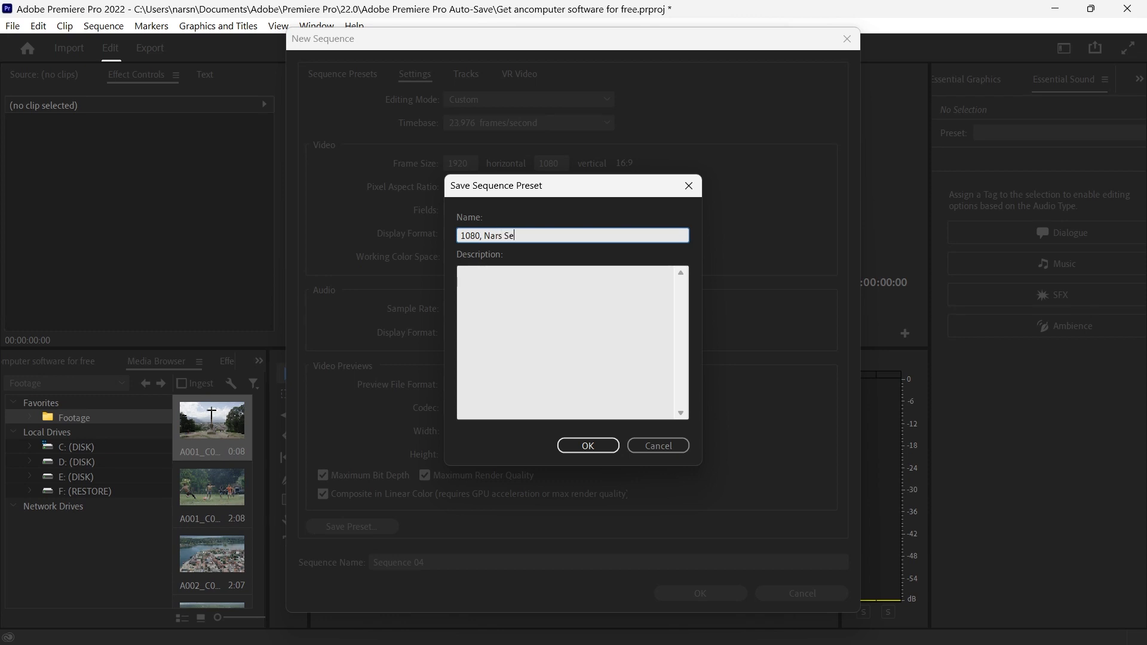
{"action": "type", "text": "q"}
{"action": "key", "text": "Return"}
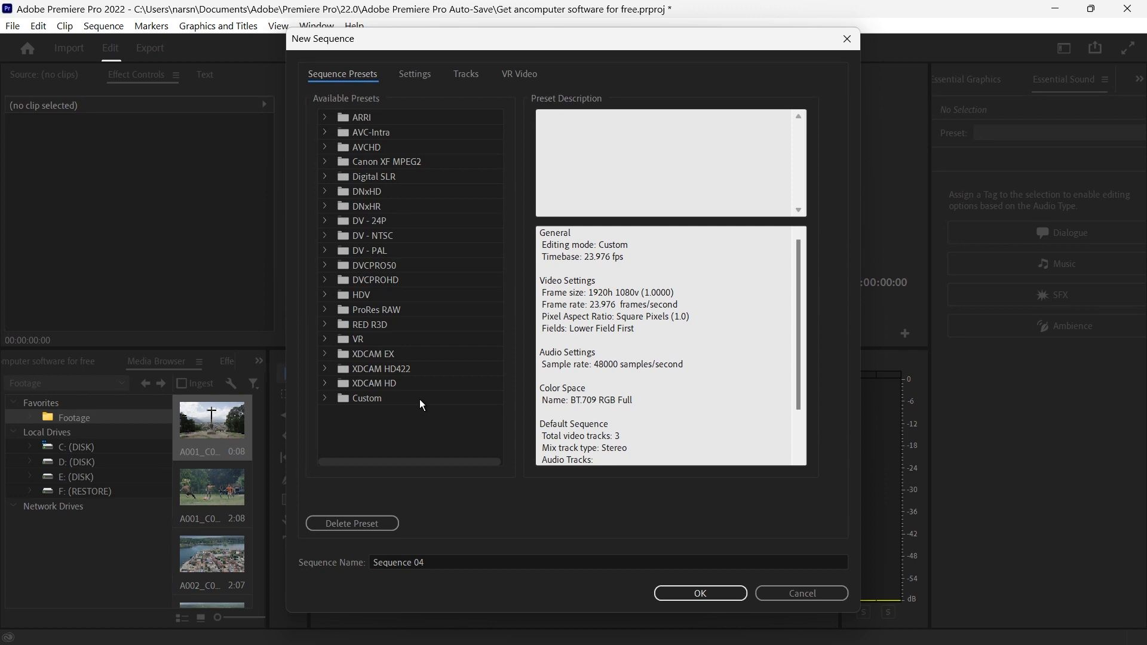
Step: Check the saved 1080 preset among the Custom sequence presets, and cancel creating another sequence
{"action": "left_click", "coordinate": [326, 398]}
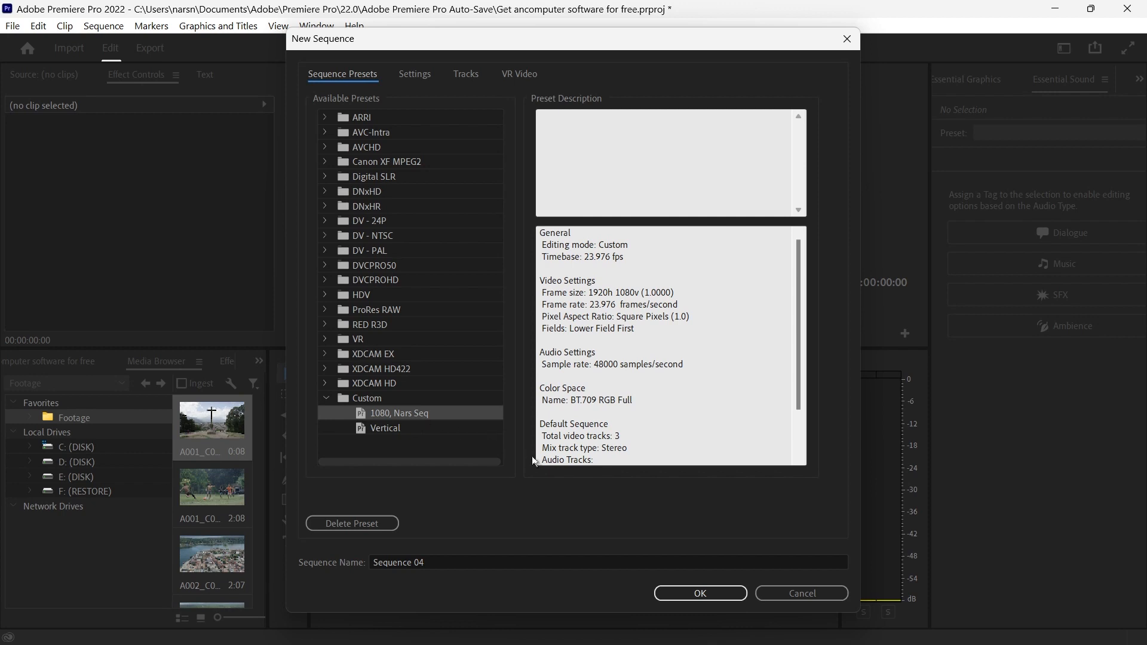
{"action": "left_click", "coordinate": [399, 428]}
{"action": "left_click", "coordinate": [404, 415]}
{"action": "left_click", "coordinate": [808, 592]}
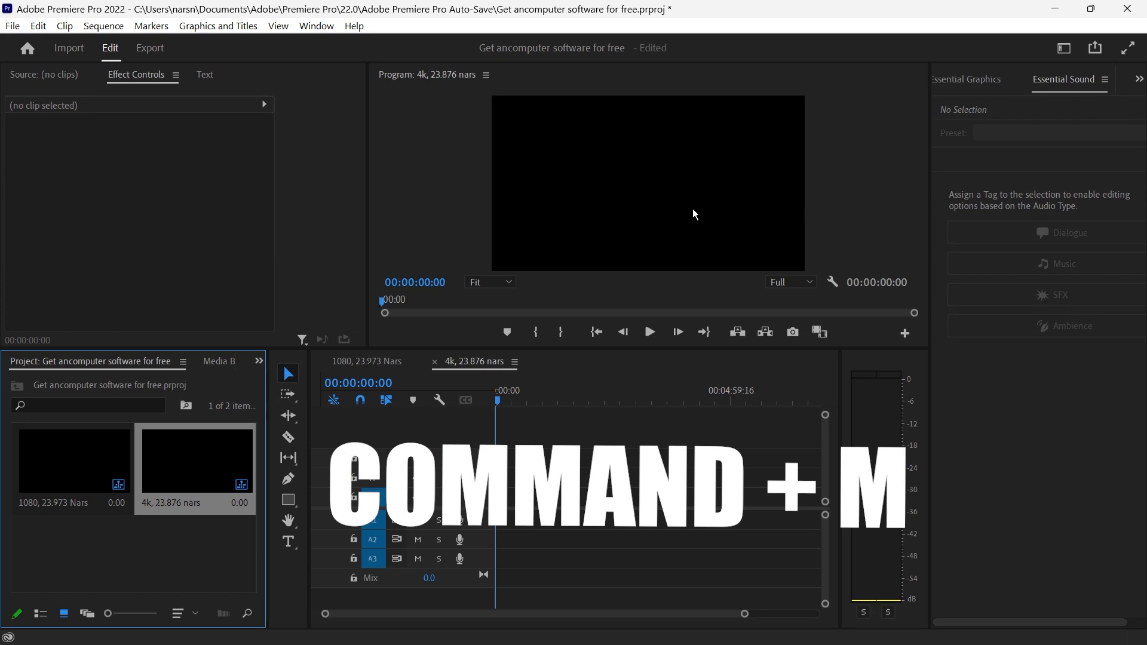
Step: Open the export settings for the 4k sequence and review the available presets and formats, keeping H.264
{"action": "key", "text": "ctrl+m"}
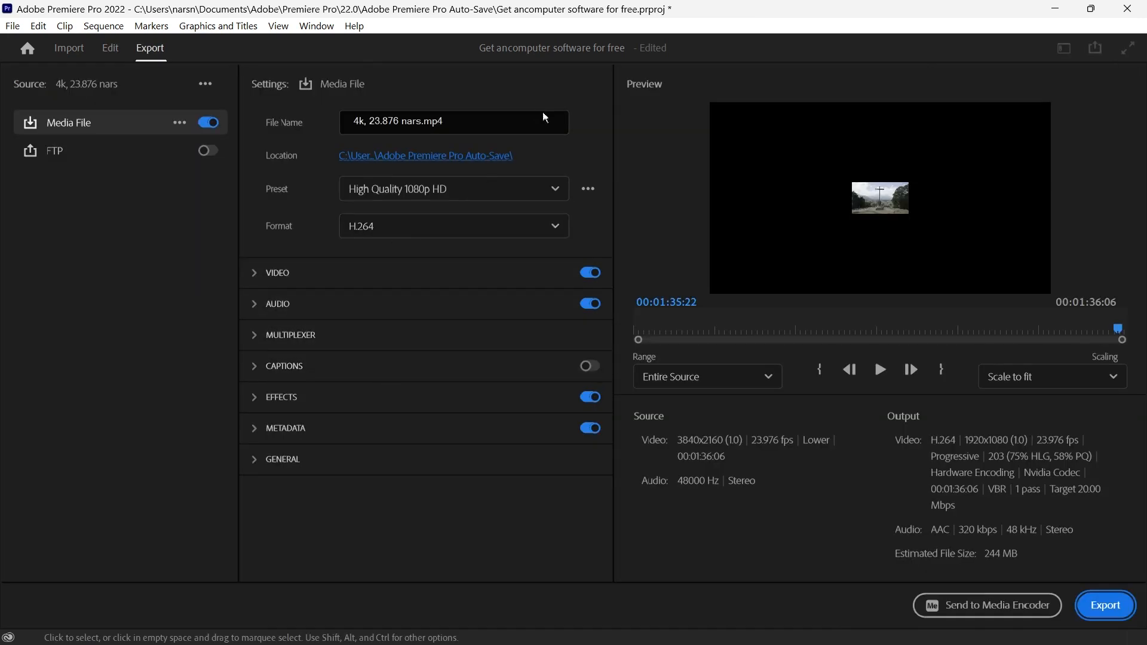
{"action": "left_click", "coordinate": [486, 122]}
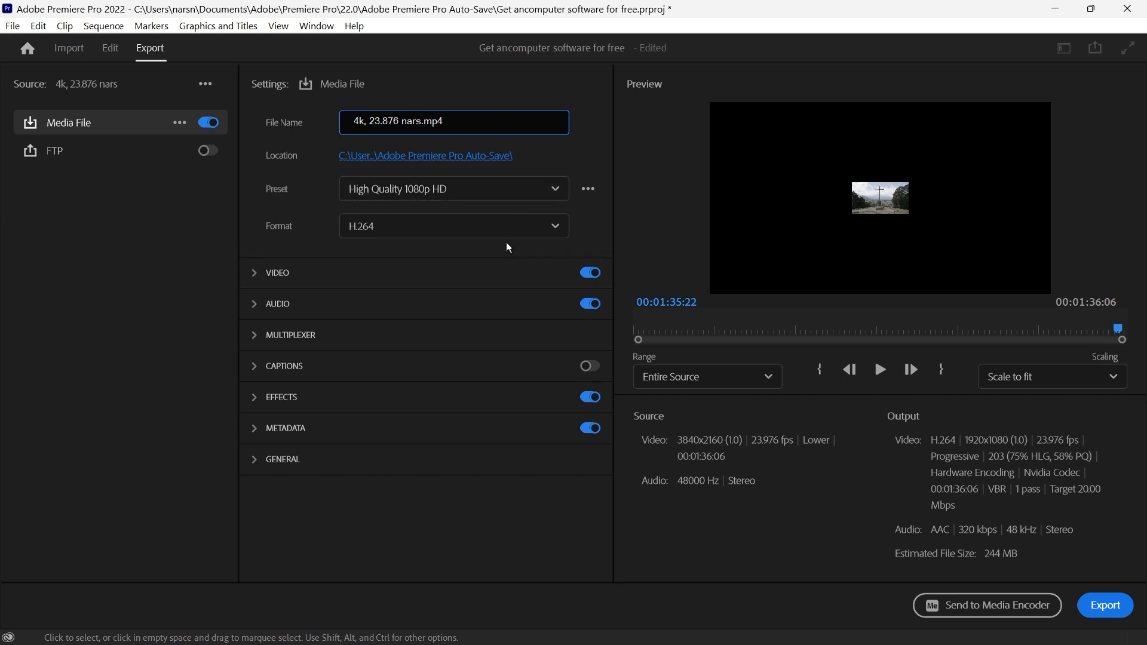
{"action": "left_click", "coordinate": [521, 191]}
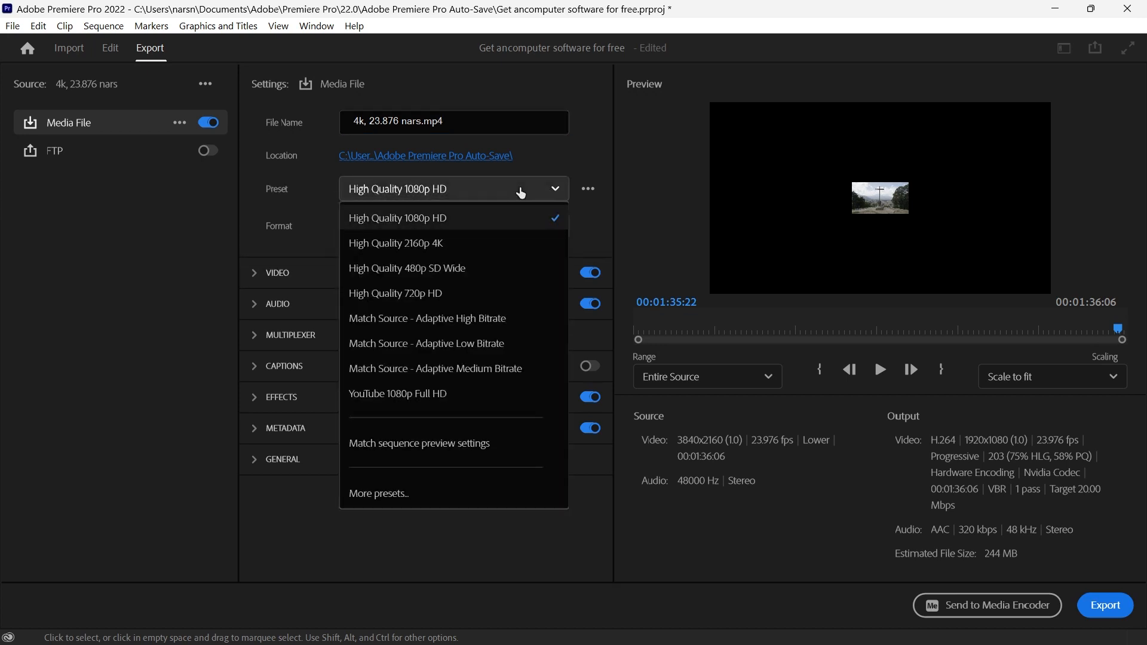
{"action": "left_click", "coordinate": [521, 192]}
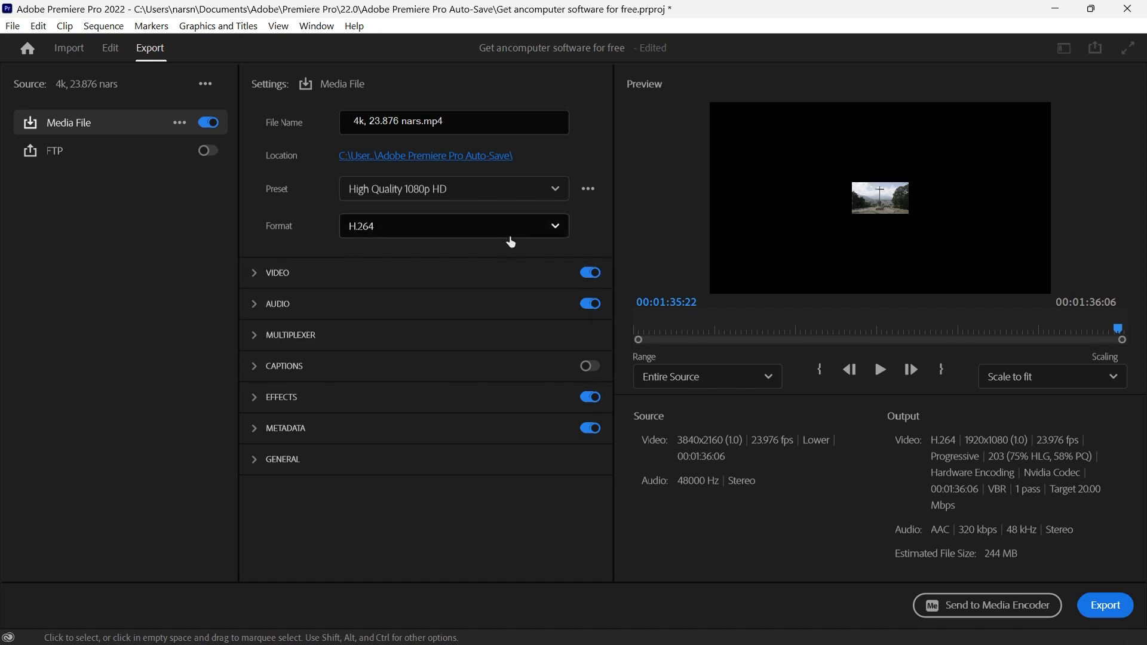
{"action": "left_click", "coordinate": [496, 237]}
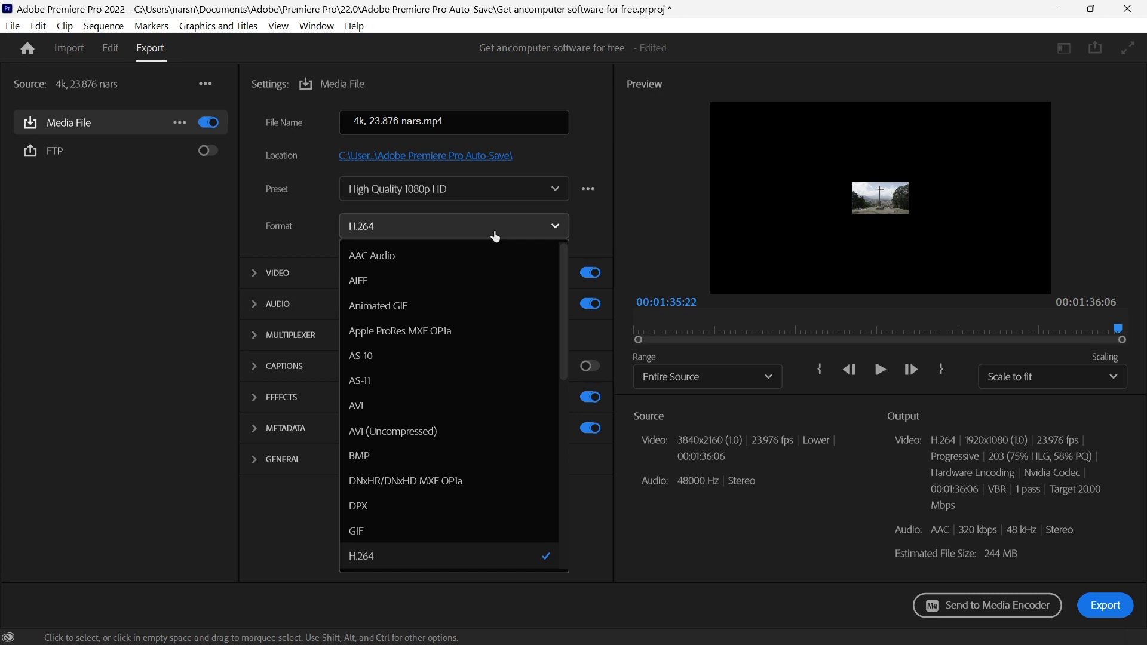
{"action": "left_click", "coordinate": [494, 232]}
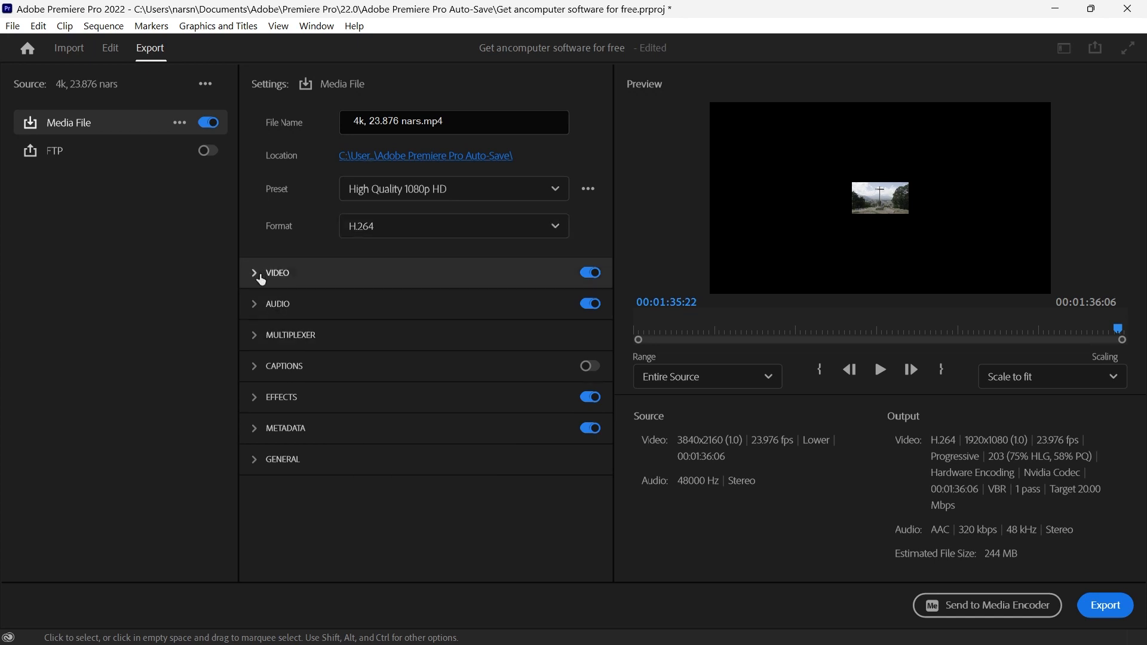
Step: Expand the export's video settings and match them to the source
{"action": "left_click", "coordinate": [255, 274]}
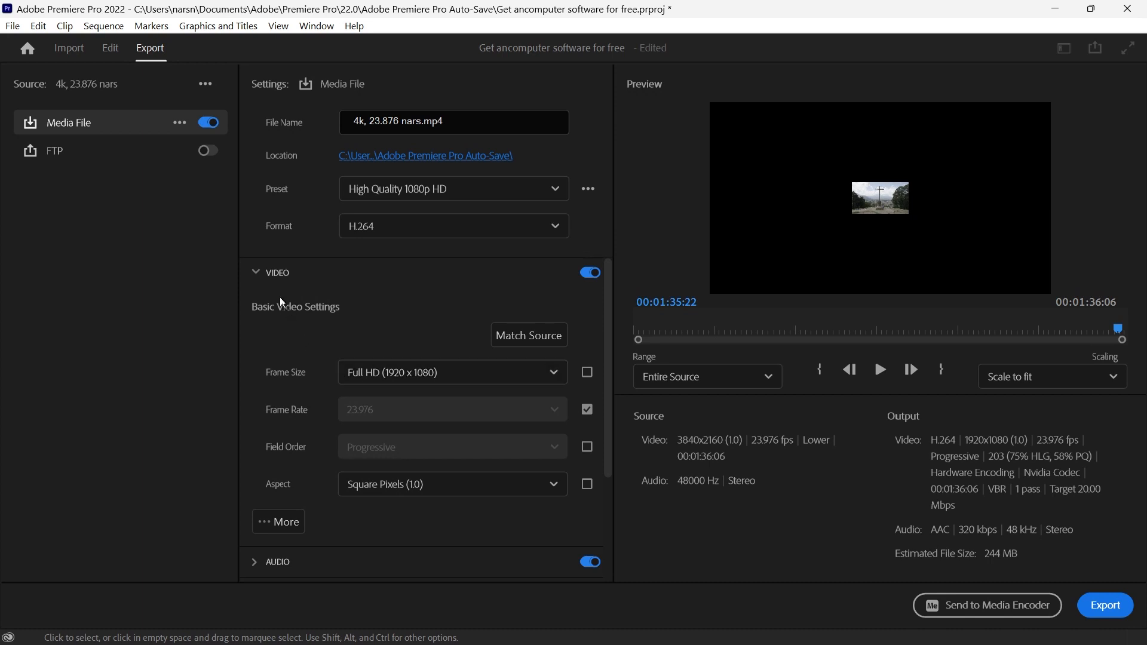
{"action": "scroll", "coordinate": [398, 362], "scroll_direction": "down", "scroll_amount": 3}
{"action": "scroll", "coordinate": [402, 362], "scroll_direction": "up", "scroll_amount": 3}
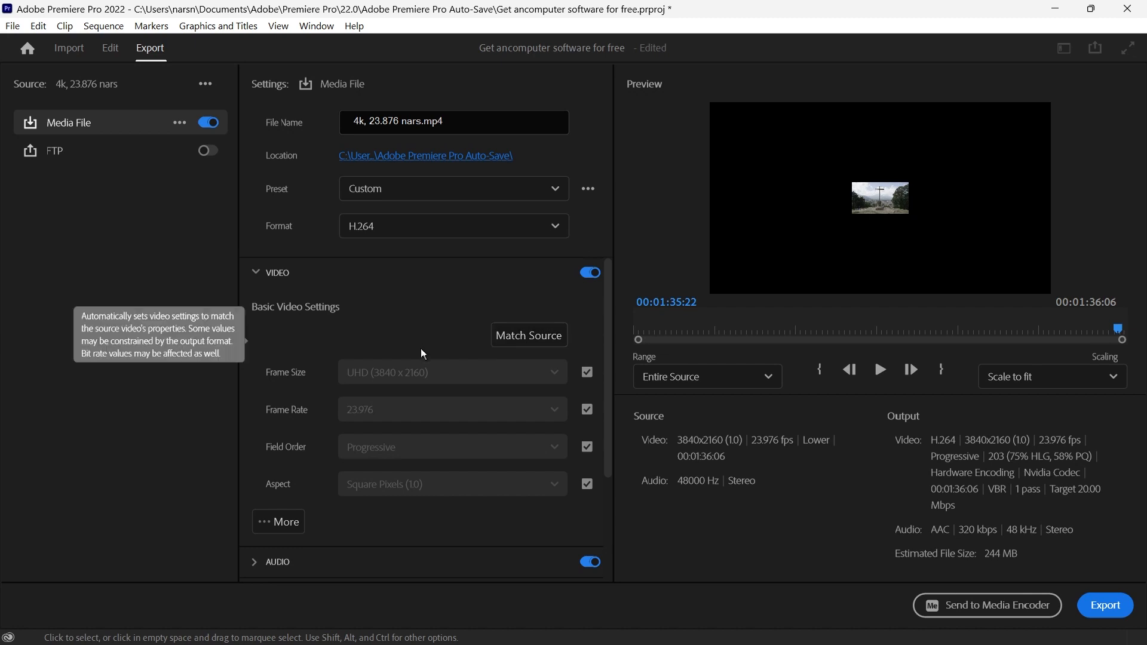
{"action": "scroll", "coordinate": [413, 395], "scroll_direction": "down", "scroll_amount": 3}
{"action": "scroll", "coordinate": [485, 371], "scroll_direction": "up", "scroll_amount": 3}
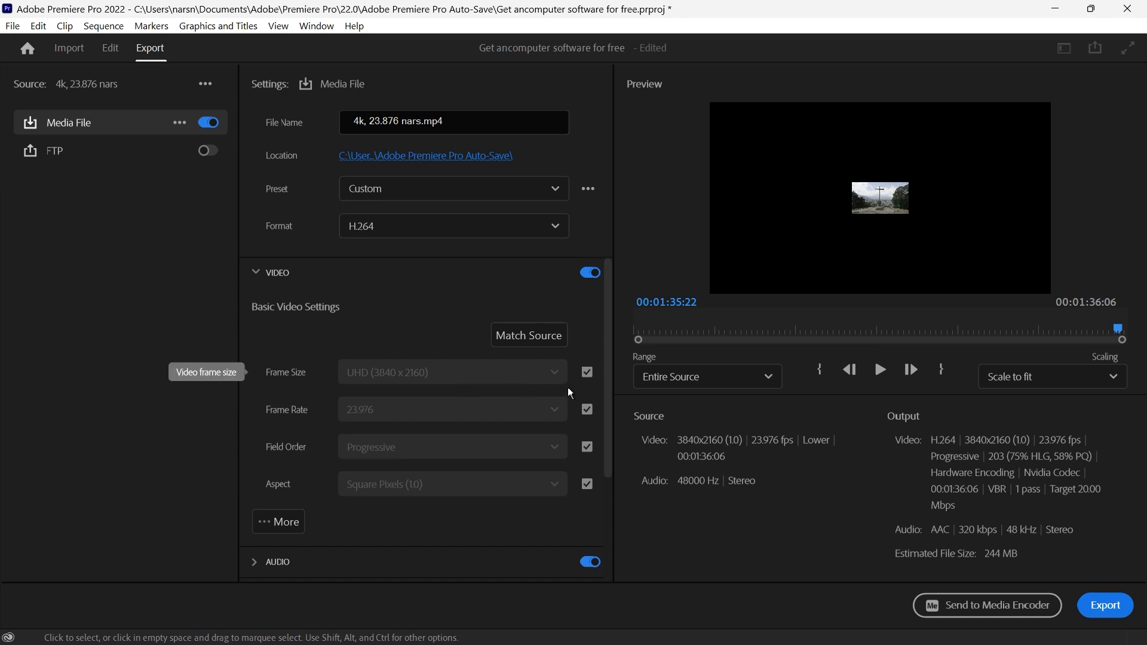
Step: Unlock the frame size and frame rate to view their options, and match all video settings to the source again
{"action": "left_click", "coordinate": [586, 374]}
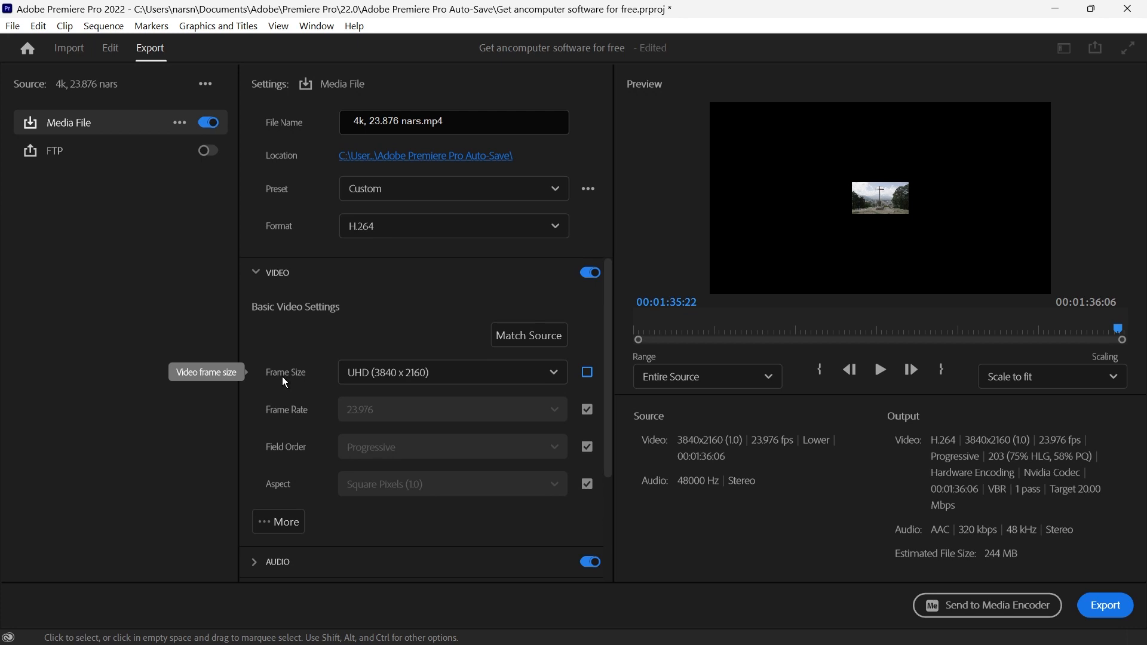
{"action": "left_click", "coordinate": [502, 375]}
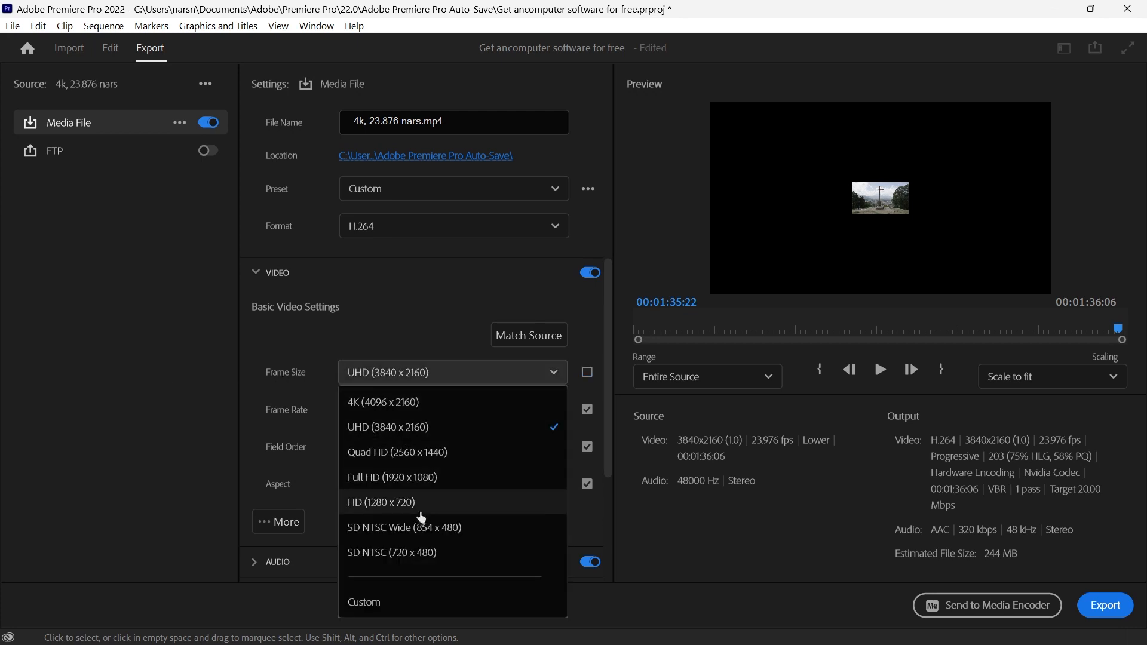
{"action": "left_click", "coordinate": [396, 317]}
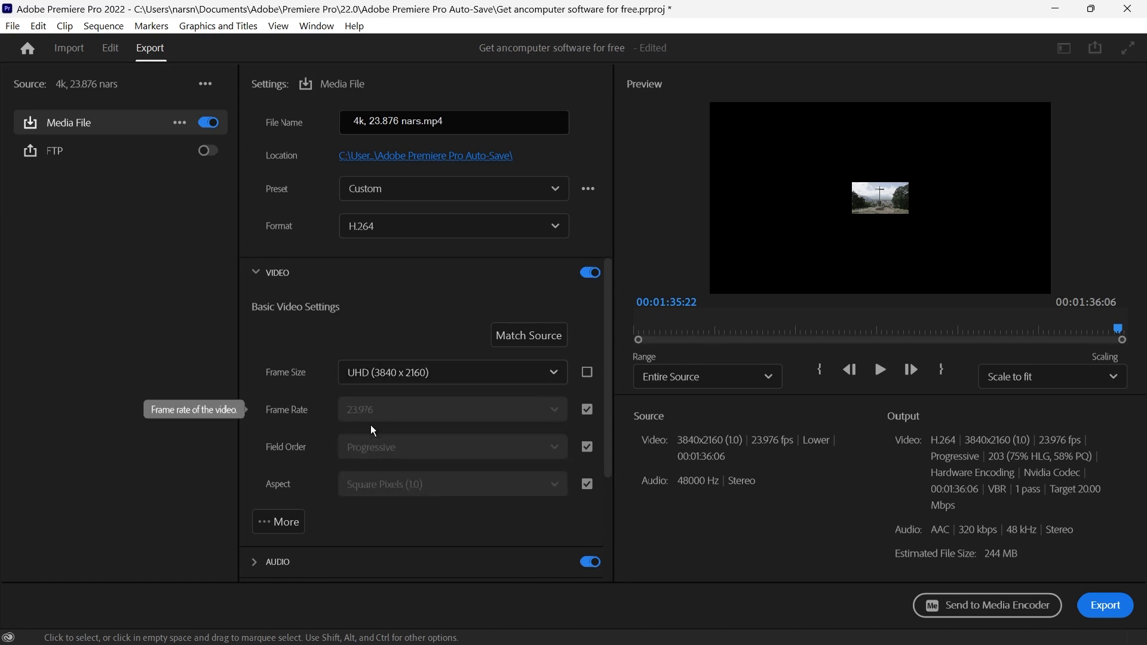
{"action": "left_click", "coordinate": [586, 409]}
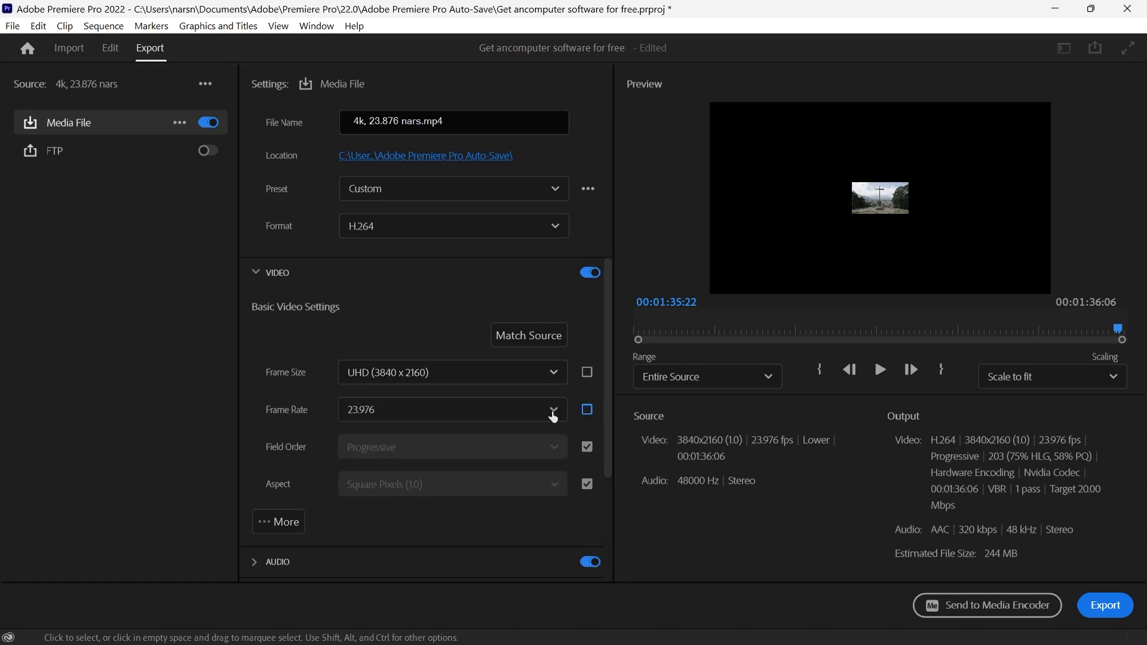
{"action": "left_click", "coordinate": [541, 412]}
{"action": "left_click", "coordinate": [530, 416]}
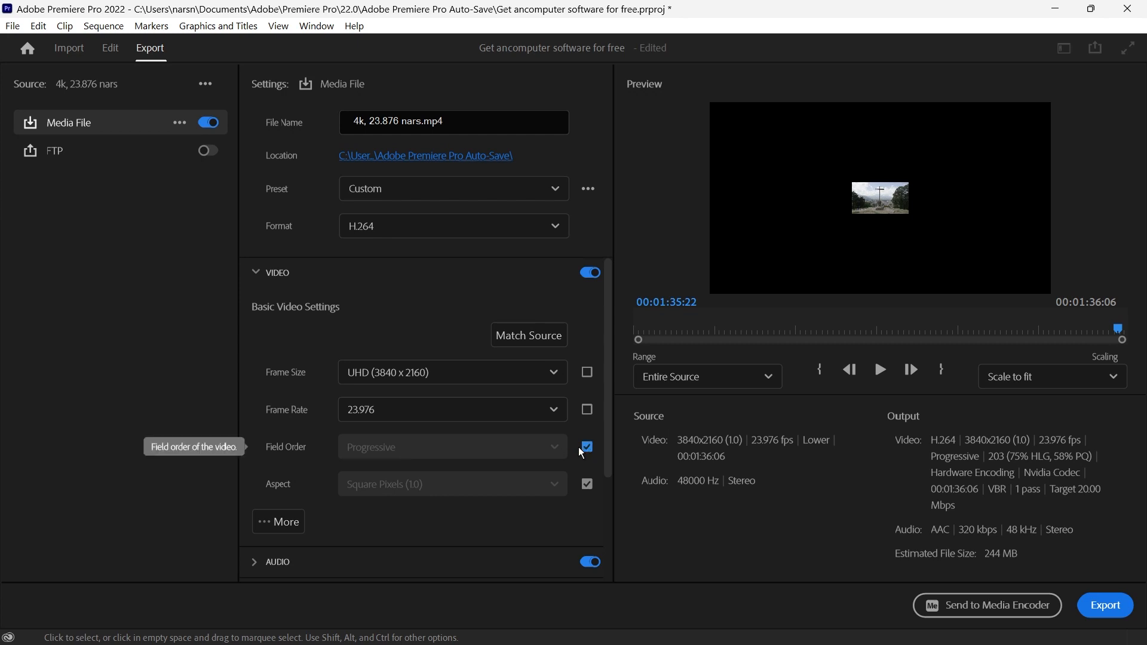
{"action": "left_click", "coordinate": [587, 410]}
{"action": "left_click", "coordinate": [587, 373]}
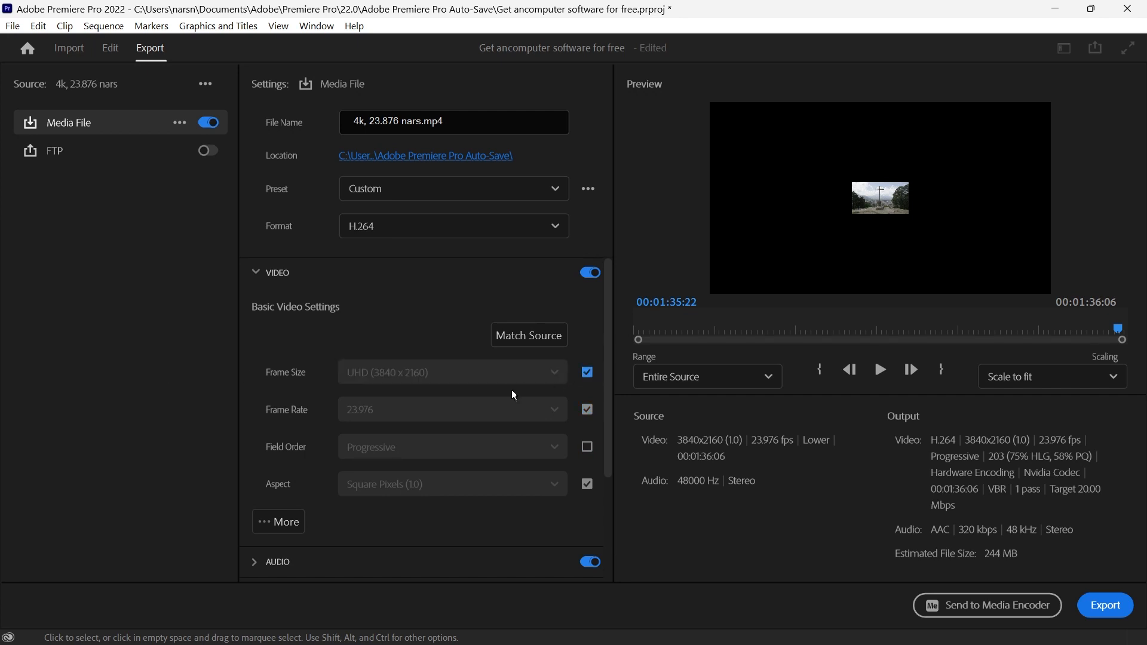
{"action": "left_click", "coordinate": [534, 343]}
Step: Expand the additional video settings and enable Render at Maximum Depth and Use Maximum Render Quality
{"action": "scroll", "coordinate": [407, 425], "scroll_direction": "down", "scroll_amount": 3}
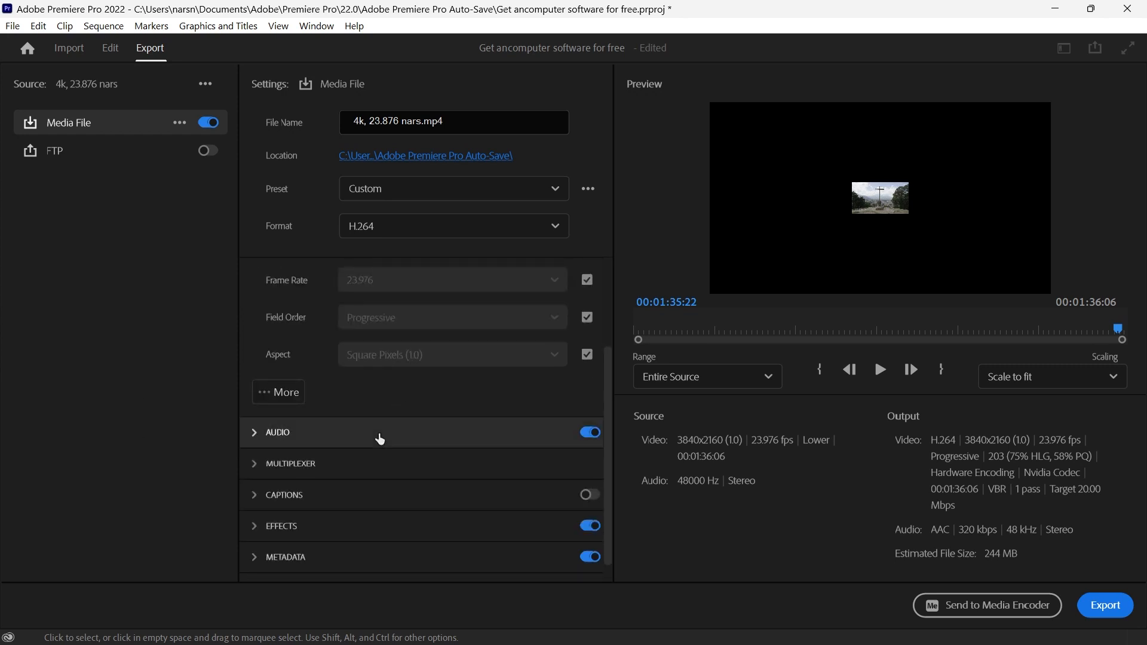
{"action": "left_click", "coordinate": [284, 393]}
{"action": "scroll", "coordinate": [425, 410], "scroll_direction": "down", "scroll_amount": 3}
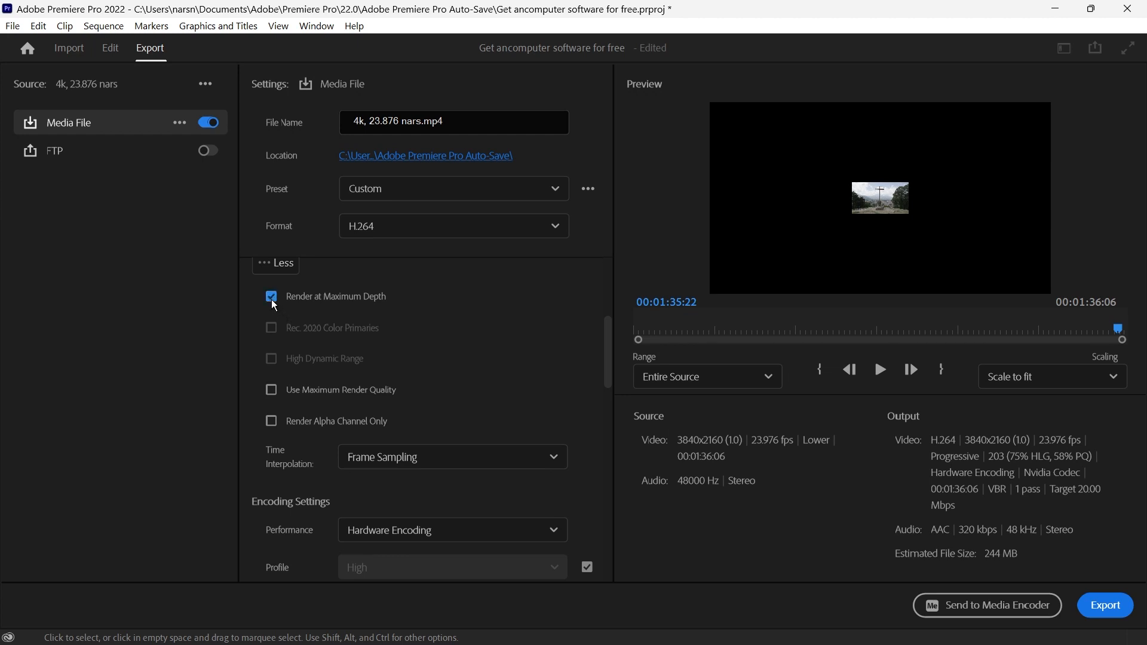
{"action": "left_click", "coordinate": [272, 392]}
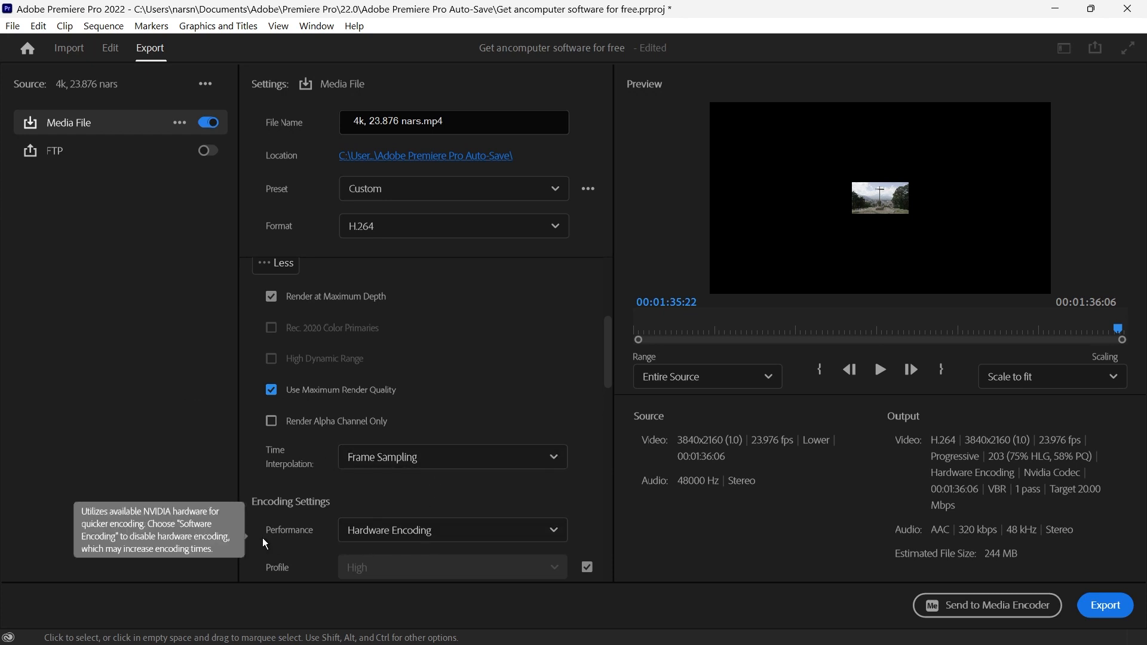
Step: Review the encoding performance options for the export and keep Hardware Encoding
{"action": "left_click", "coordinate": [457, 537]}
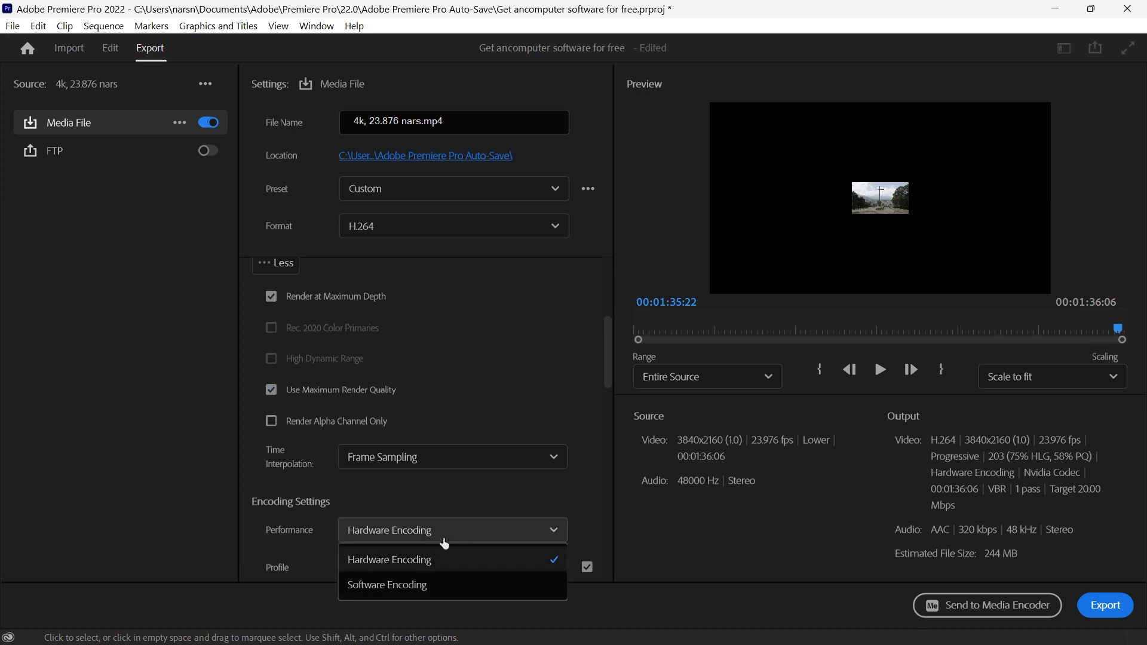
{"action": "left_click", "coordinate": [443, 533]}
{"action": "scroll", "coordinate": [448, 502], "scroll_direction": "down", "scroll_amount": 5}
{"action": "scroll", "coordinate": [449, 493], "scroll_direction": "up", "scroll_amount": 5}
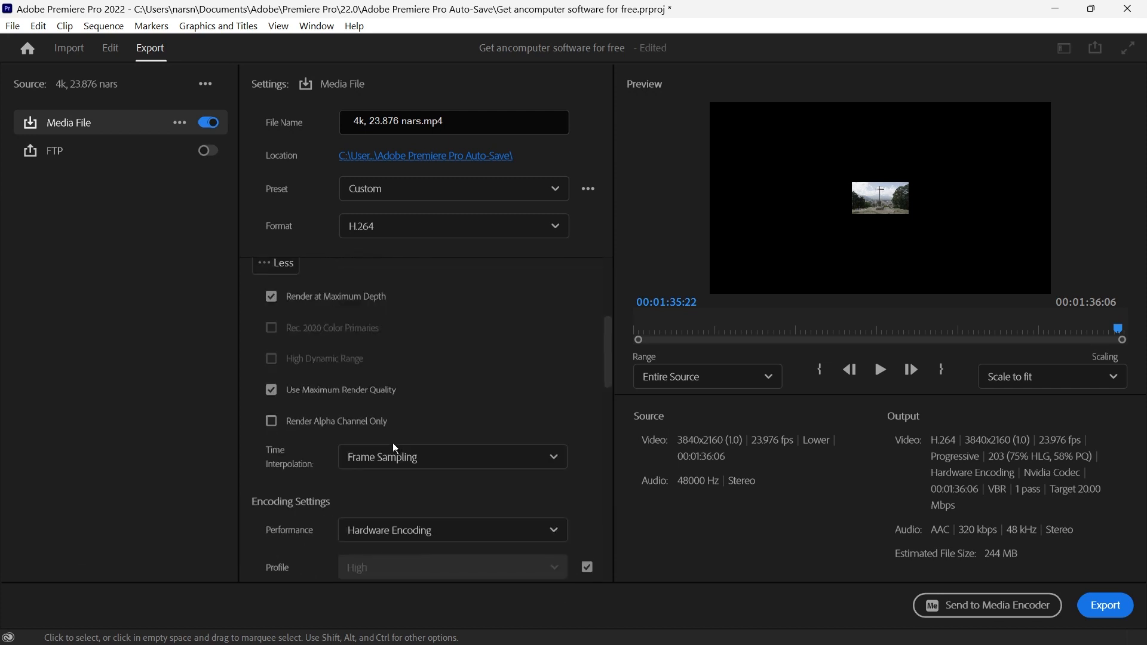
Step: Review the bitrate encoding options for the export and keep VBR, 1 pass
{"action": "scroll", "coordinate": [375, 434], "scroll_direction": "down", "scroll_amount": 8}
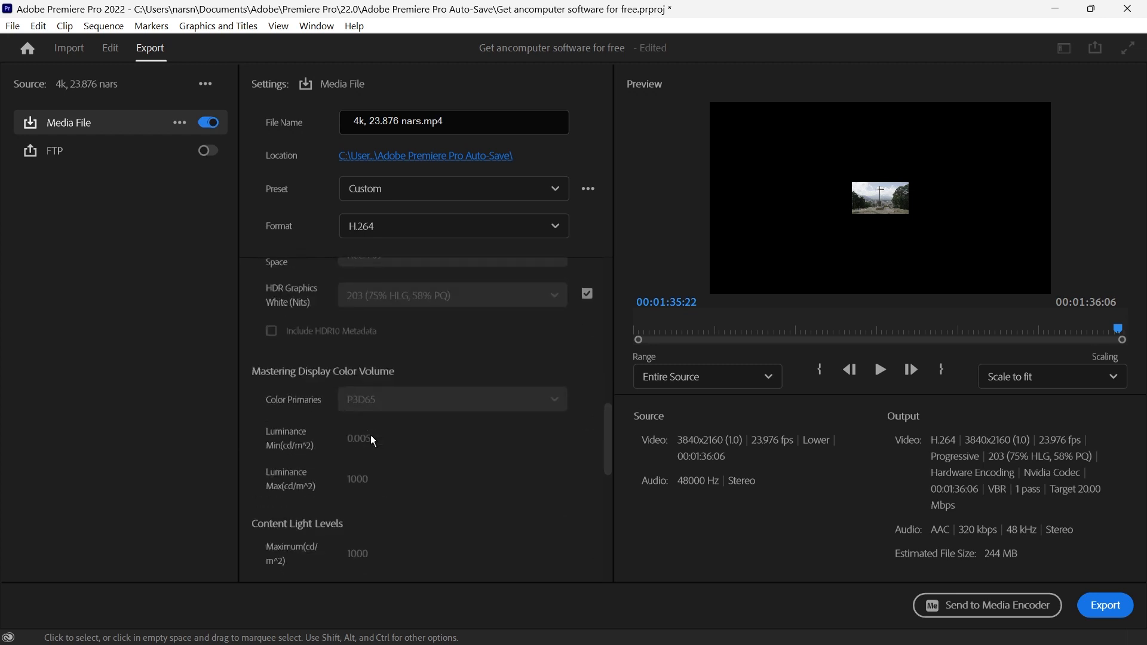
{"action": "scroll", "coordinate": [374, 442], "scroll_direction": "down", "scroll_amount": 3}
{"action": "scroll", "coordinate": [373, 442], "scroll_direction": "down", "scroll_amount": 3}
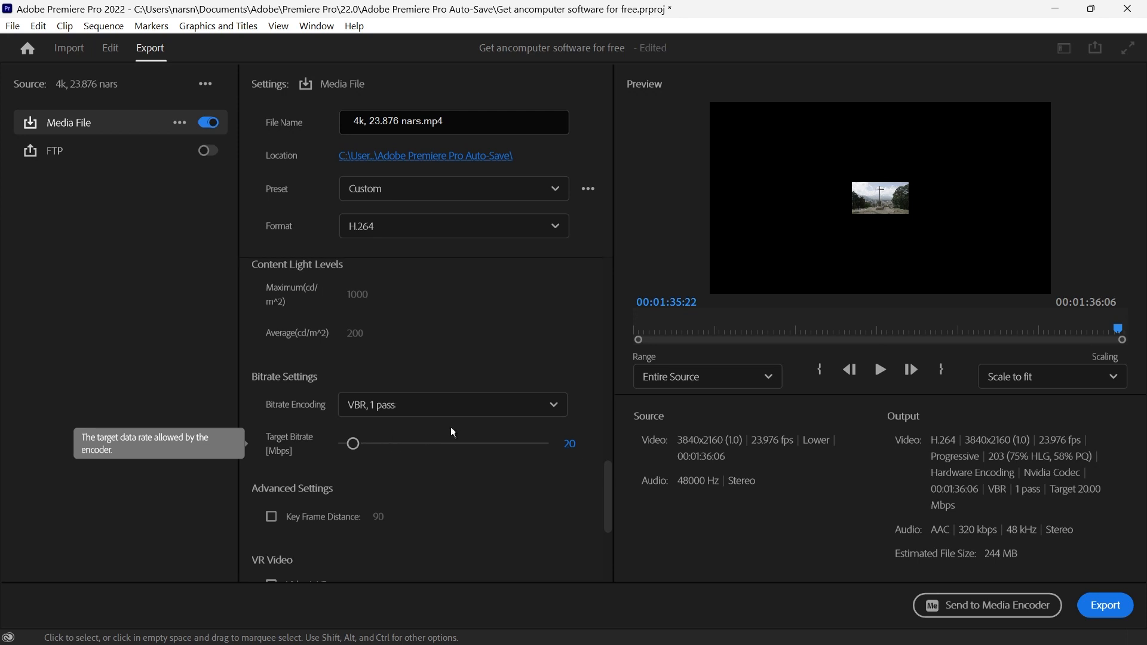
{"action": "left_click", "coordinate": [478, 409]}
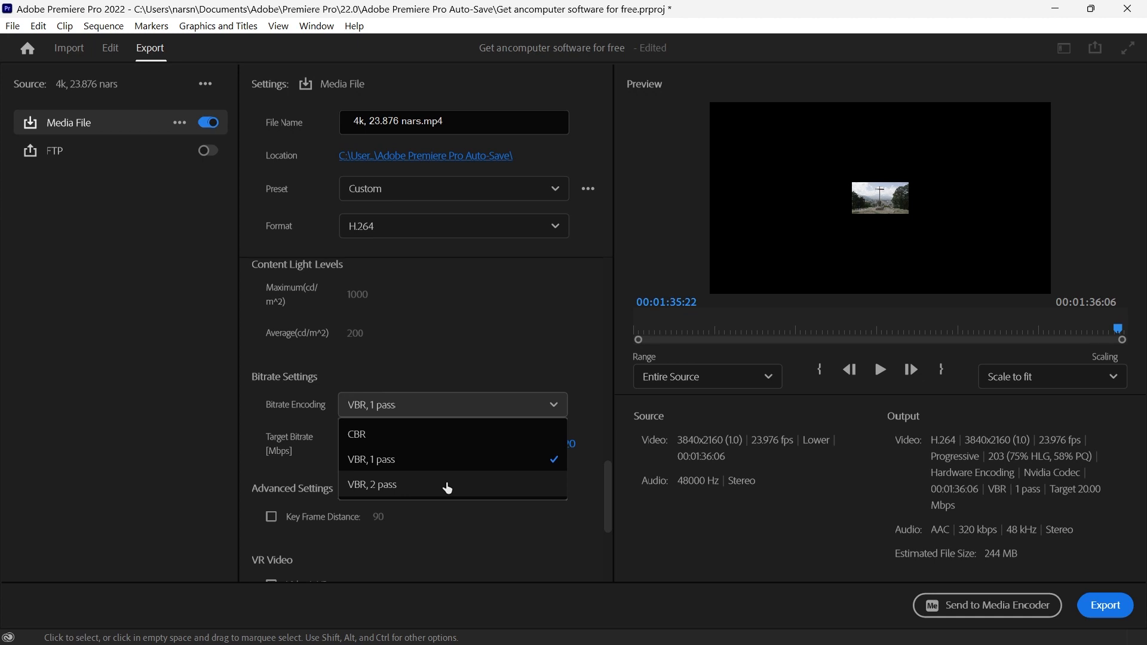
{"action": "left_click", "coordinate": [430, 462]}
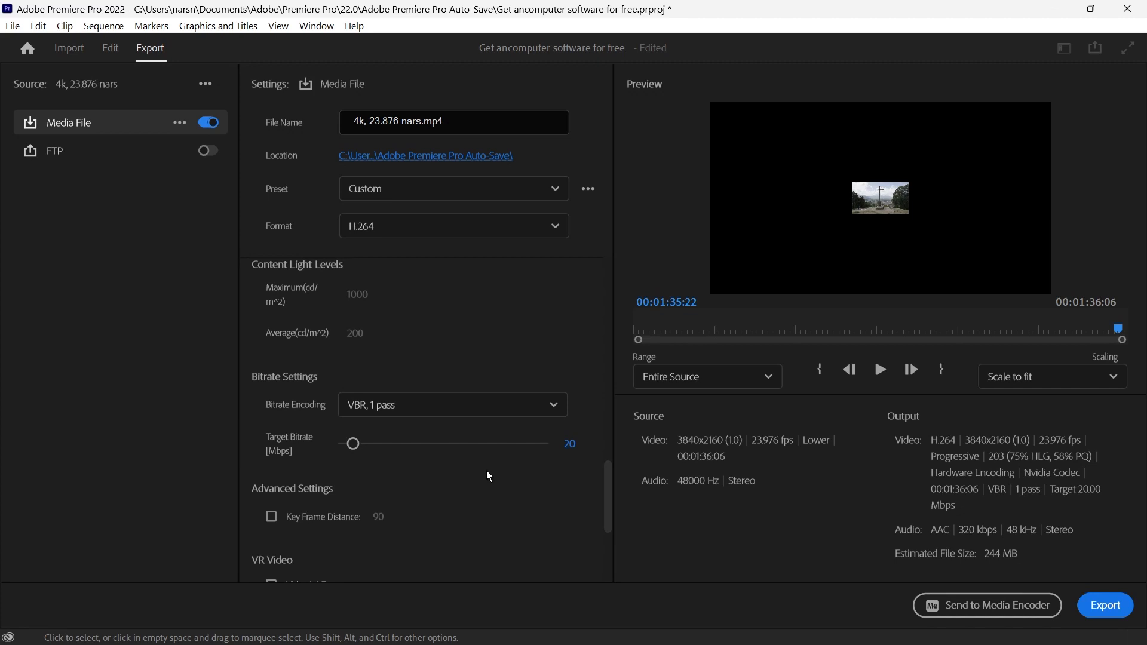
Step: Set the export's target bitrate to 15 Mbps
{"action": "scroll", "coordinate": [486, 472], "scroll_direction": "down", "scroll_amount": 2}
{"action": "scroll", "coordinate": [487, 471], "scroll_direction": "up", "scroll_amount": 2}
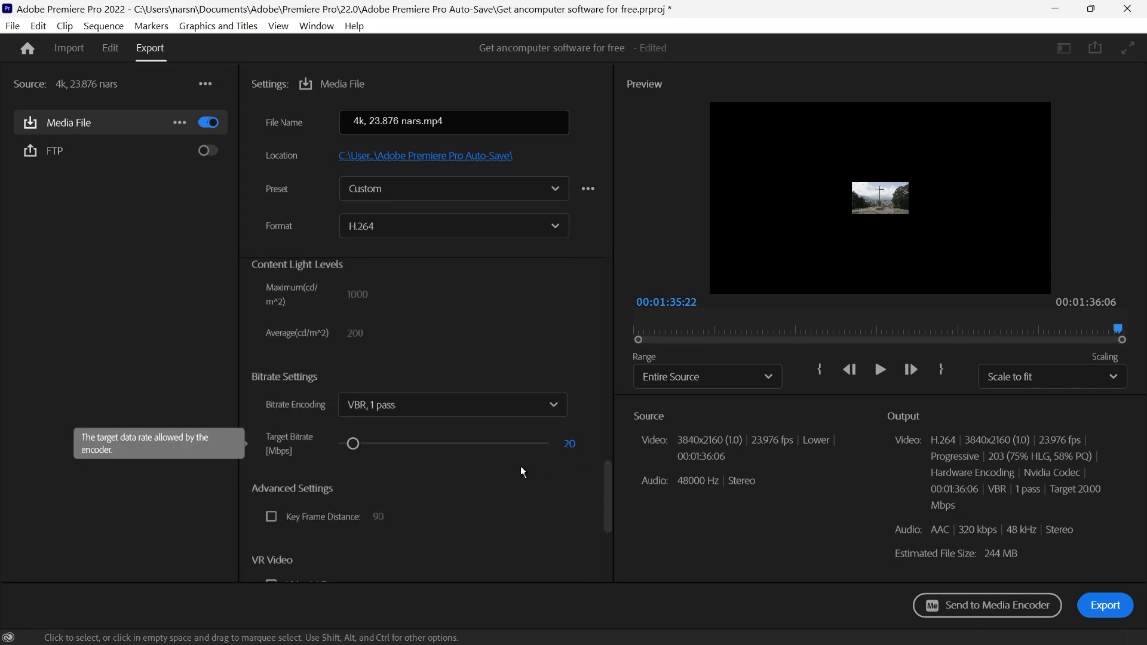
{"action": "left_click", "coordinate": [570, 443]}
{"action": "type", "text": "15"}
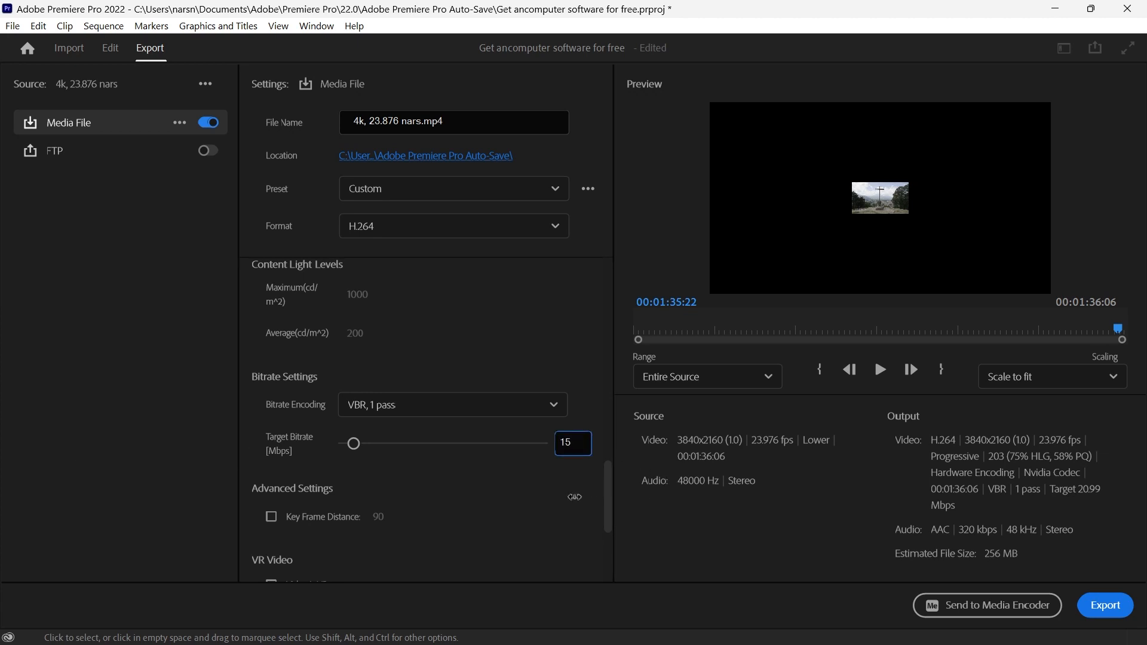
{"action": "key", "text": "Return"}
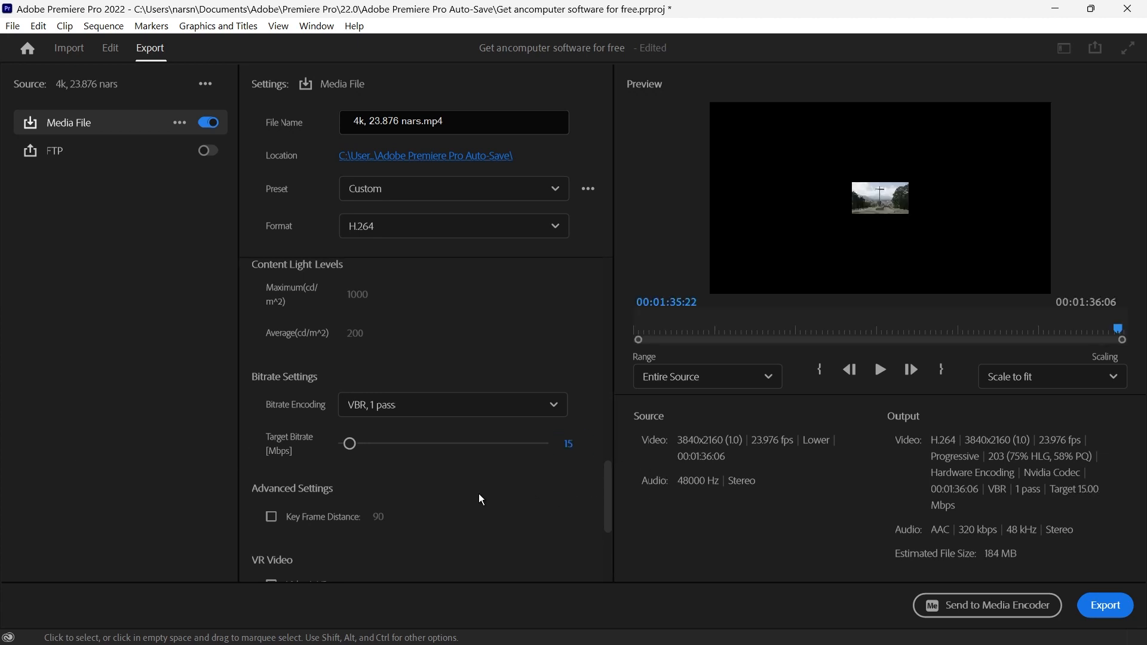
Step: Set the export's target bitrate to 30 Mbps
{"action": "scroll", "coordinate": [479, 493], "scroll_direction": "down", "scroll_amount": 2}
{"action": "scroll", "coordinate": [479, 494], "scroll_direction": "up", "scroll_amount": 2}
{"action": "left_click", "coordinate": [569, 445]}
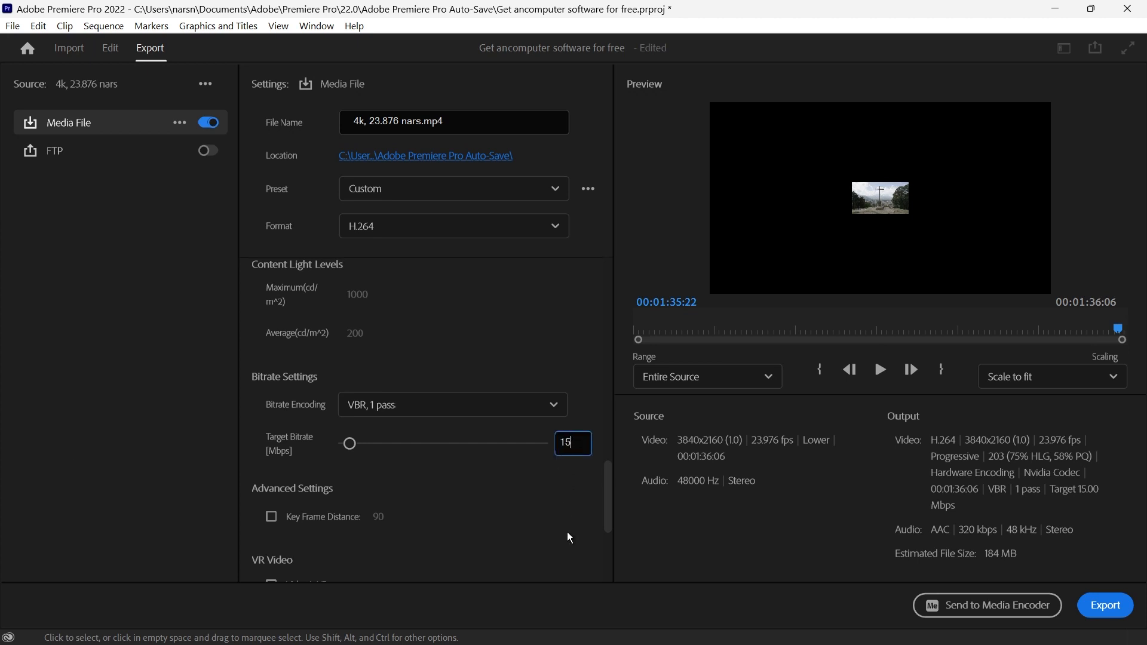
{"action": "double_click", "coordinate": [562, 445]}
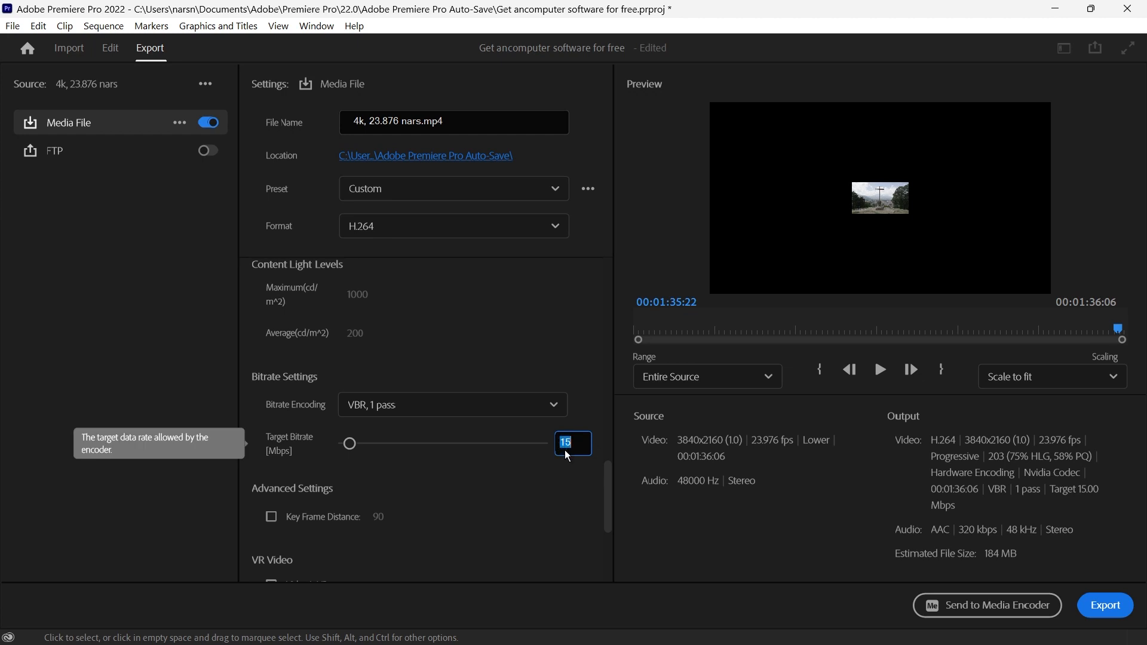
{"action": "type", "text": "25"}
{"action": "key", "text": "BackSpace"}
{"action": "key", "text": "BackSpace"}
{"action": "type", "text": "30"}
{"action": "left_click", "coordinate": [531, 501]}
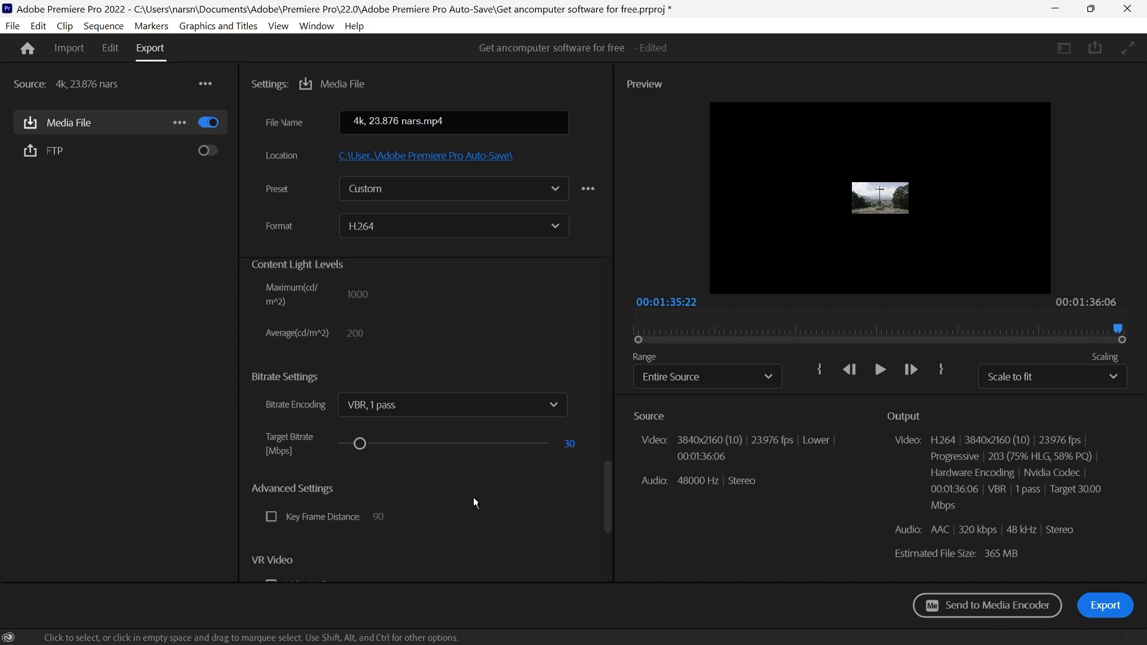
{"action": "scroll", "coordinate": [494, 484], "scroll_direction": "down", "scroll_amount": 4}
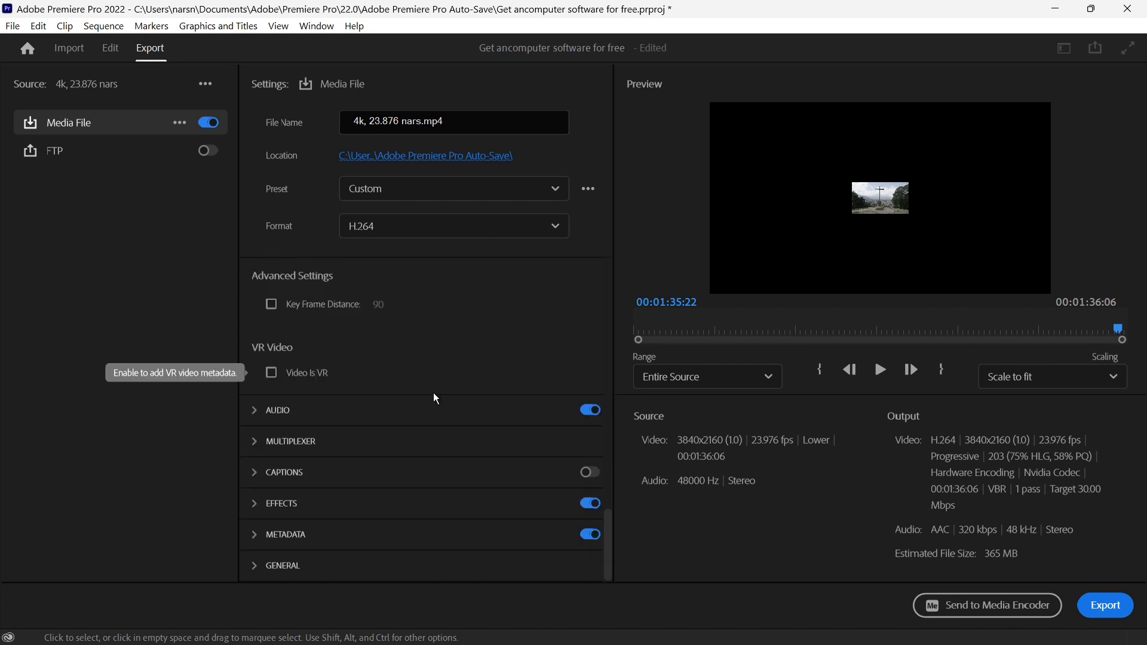
{"action": "scroll", "coordinate": [439, 372], "scroll_direction": "up", "scroll_amount": 2}
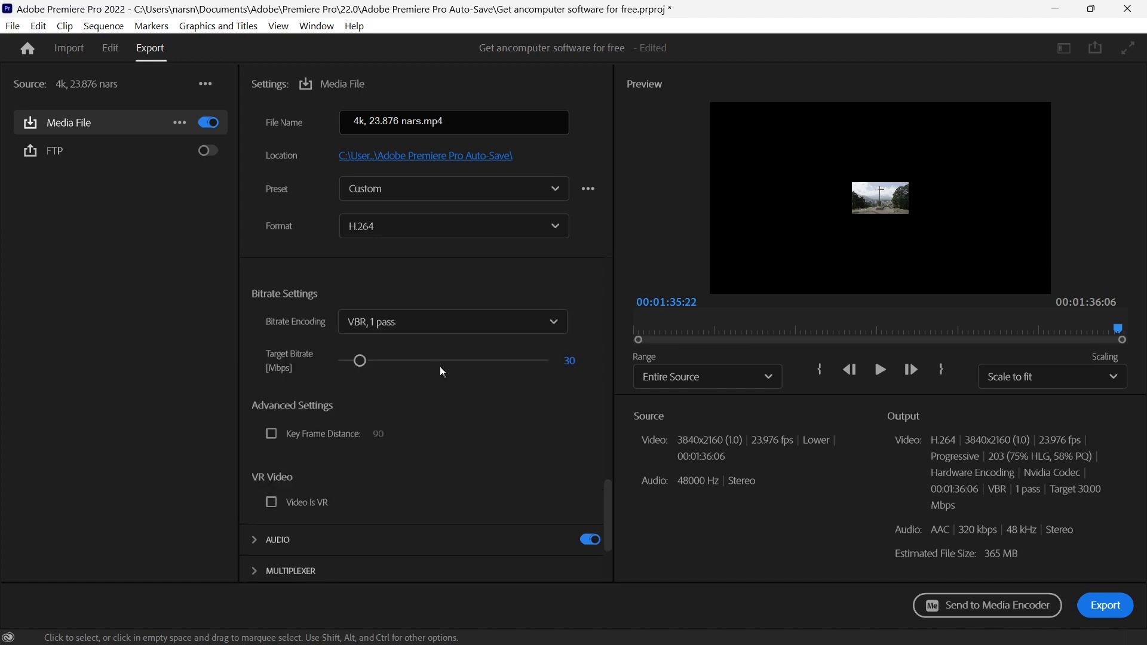
{"action": "scroll", "coordinate": [467, 362], "scroll_direction": "up", "scroll_amount": 8}
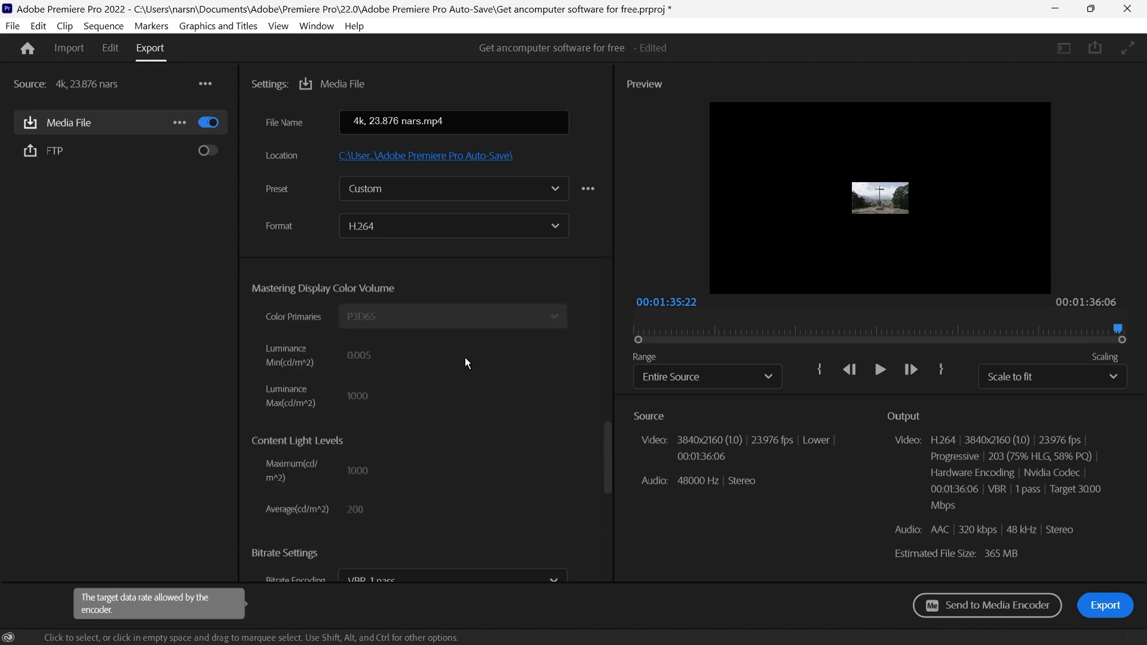